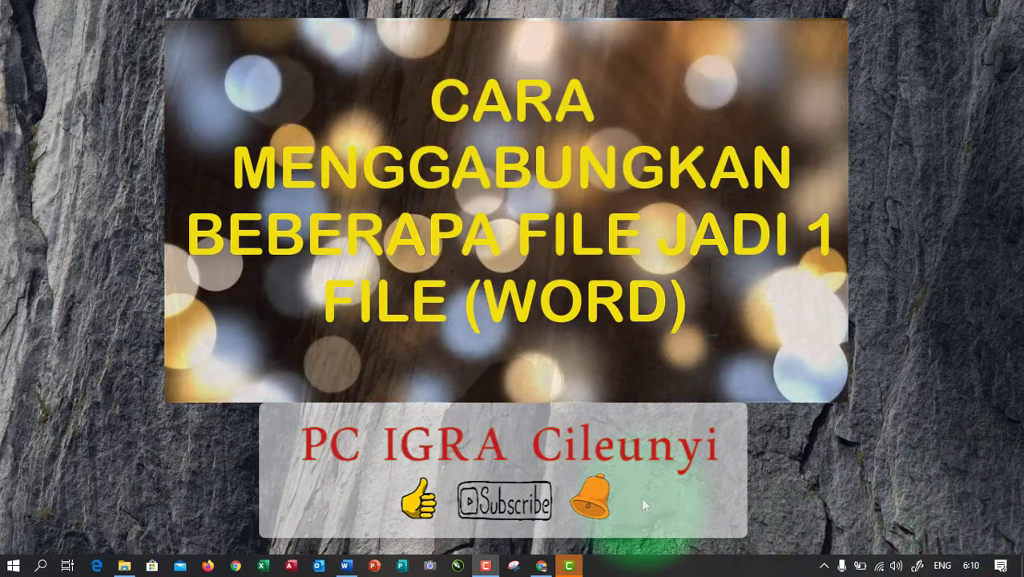
Open File Explorer from the taskbar and scroll through the folder listing
left_click(125, 566)
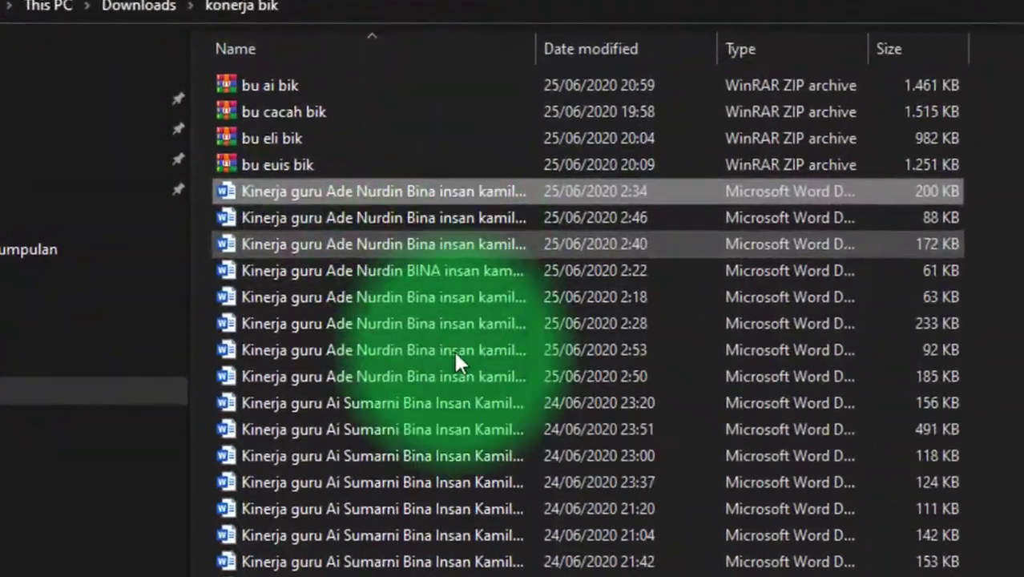
scroll(455, 356, "down", 4)
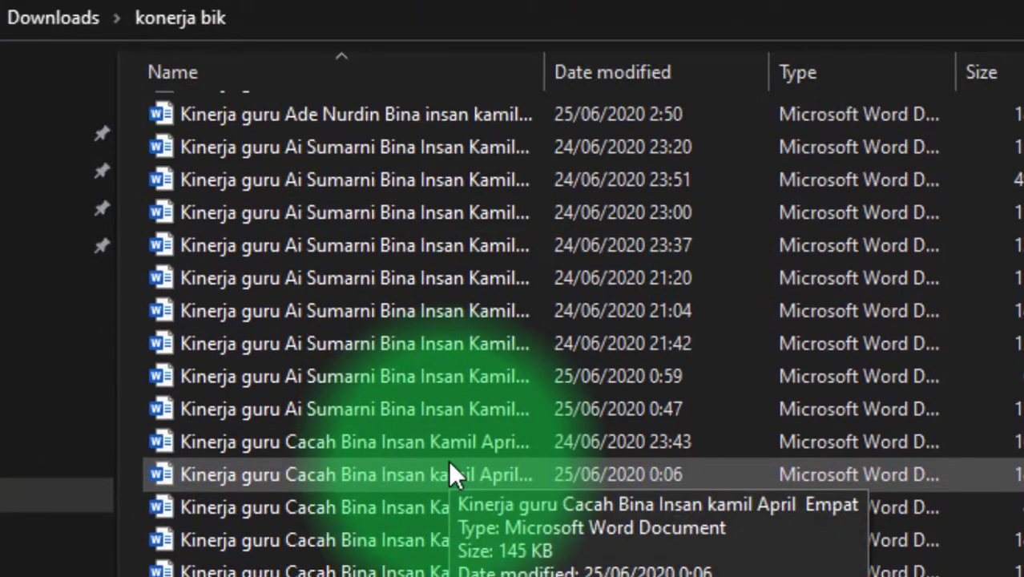
scroll(444, 473, "down", 5)
scroll(445, 473, "up", 10)
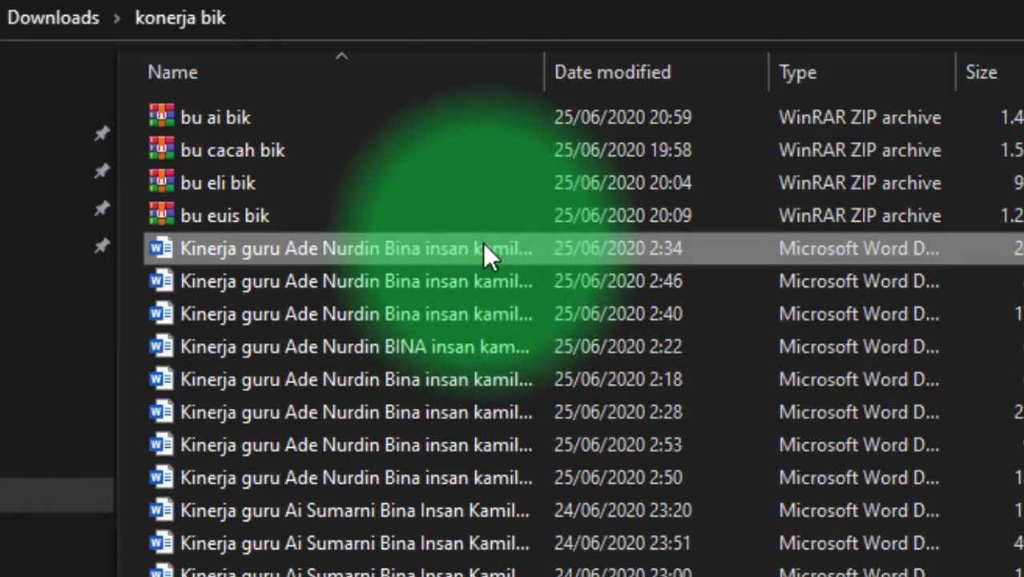
Open the first entry and review the 'Kinerja guru' report files, selecting another report
double_click(482, 249)
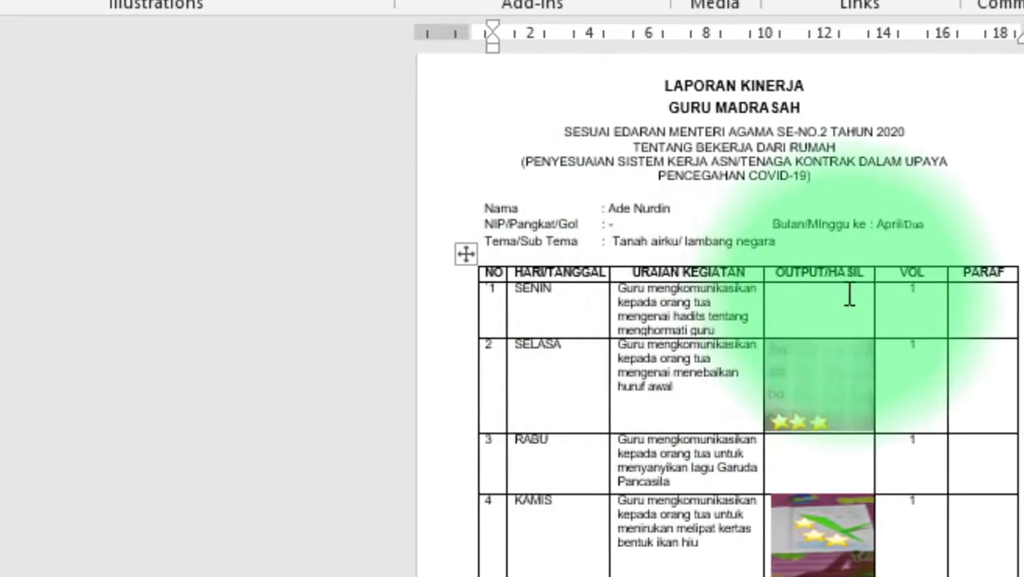
scroll(708, 372, "down", 3)
scroll(689, 381, "up", 3)
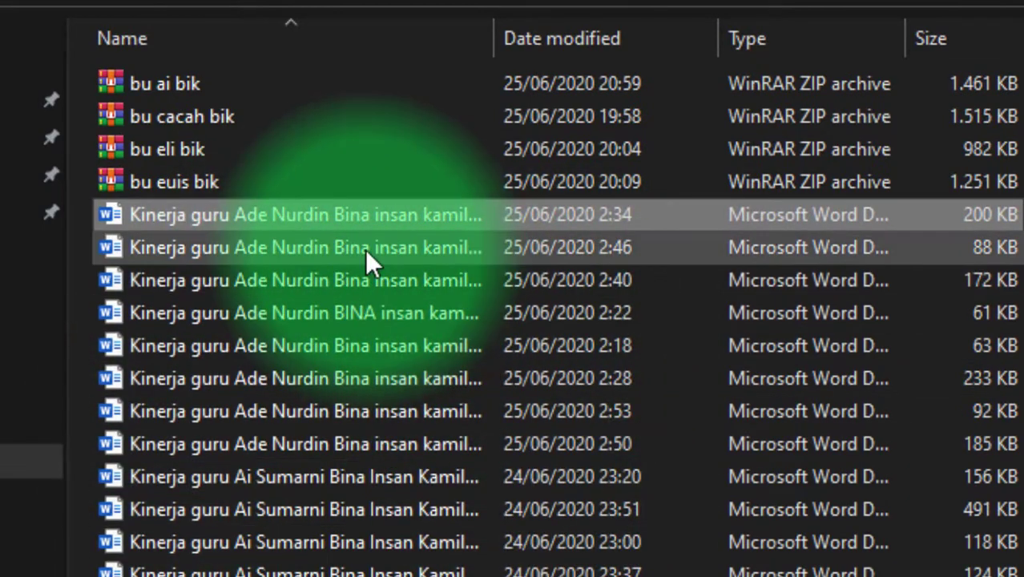
scroll(342, 450, "down", 5)
scroll(342, 450, "down", 5)
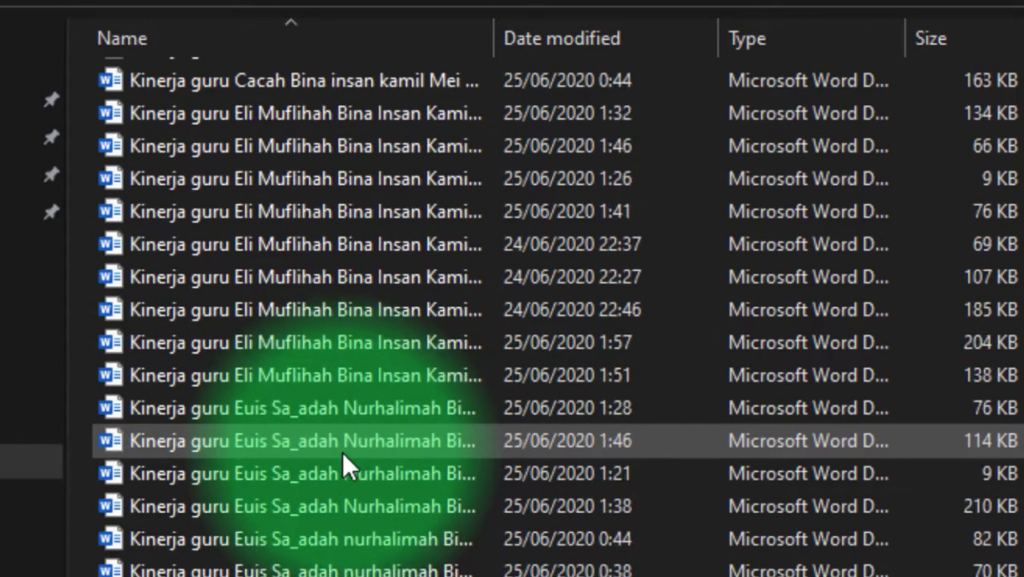
scroll(341, 451, "down", 5)
scroll(343, 460, "up", 5)
scroll(343, 460, "up", 5)
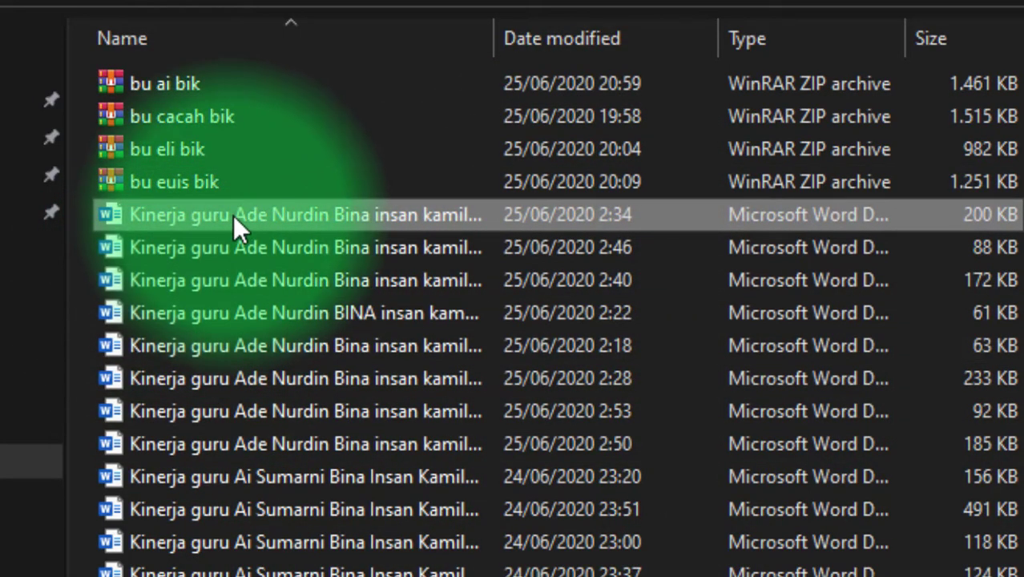
left_click(291, 312, "ctrl")
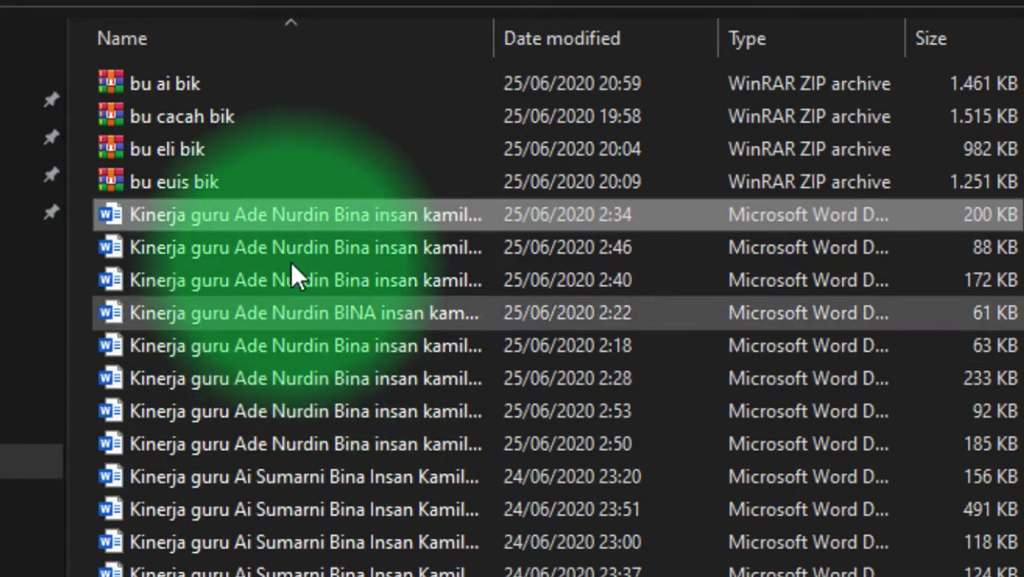
Open the April Dua 'Kinerja guru' report in Word and scroll to its signature and notes
double_click(325, 213)
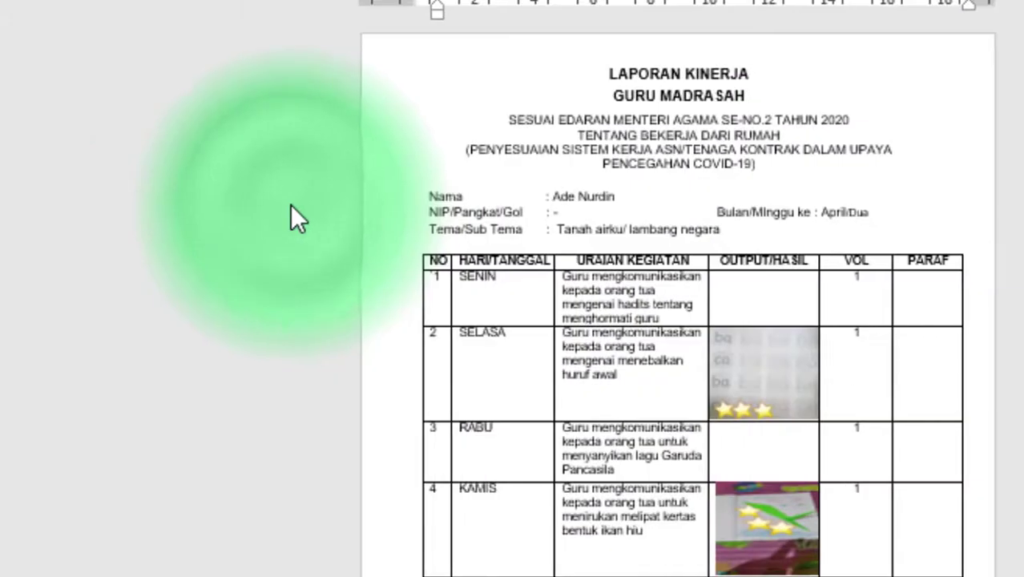
scroll(738, 506, "down", 3)
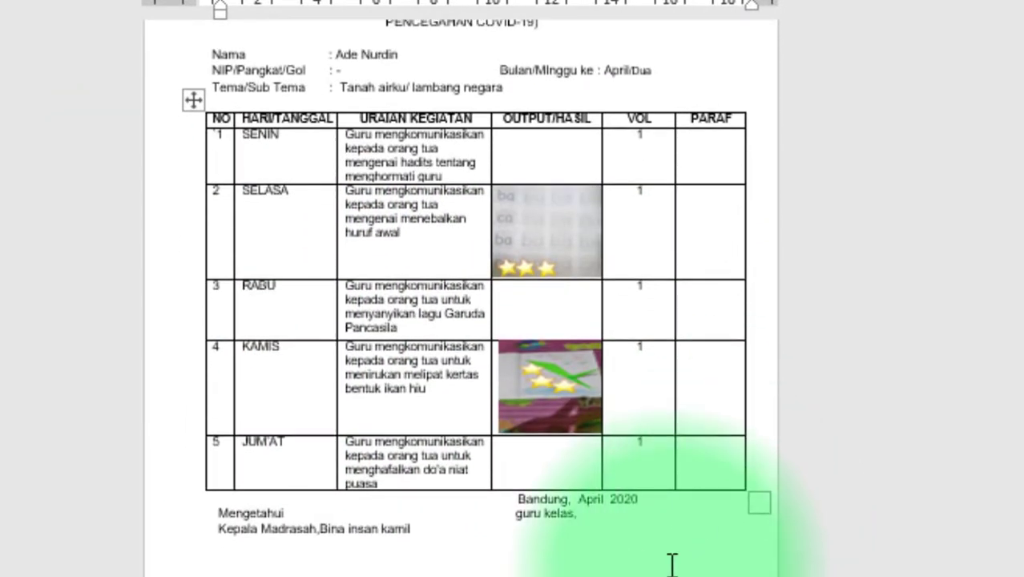
scroll(672, 561, "down", 2)
scroll(672, 561, "up", 3)
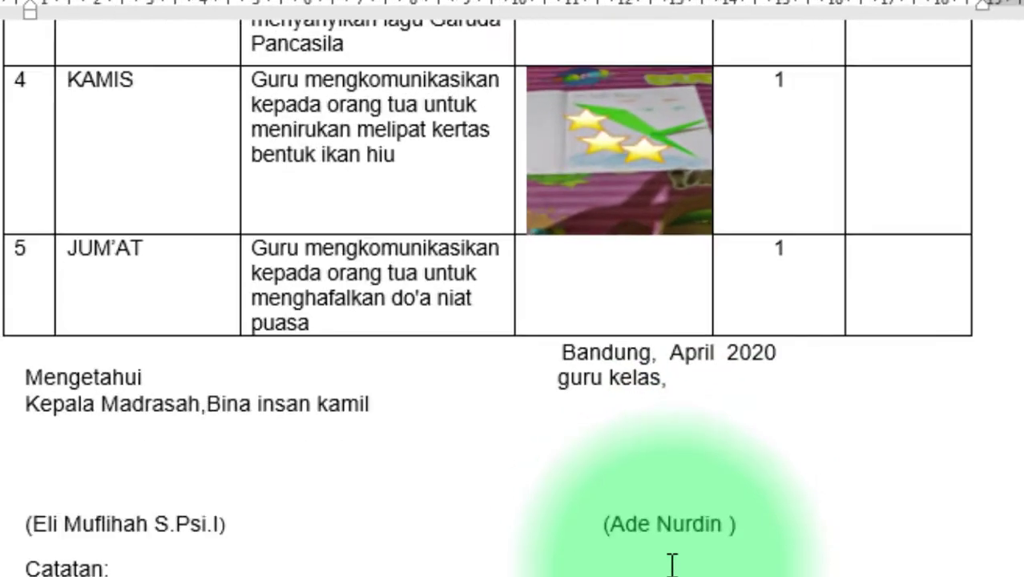
scroll(671, 561, "up", 4)
scroll(672, 561, "down", 5)
scroll(672, 561, "down", 10)
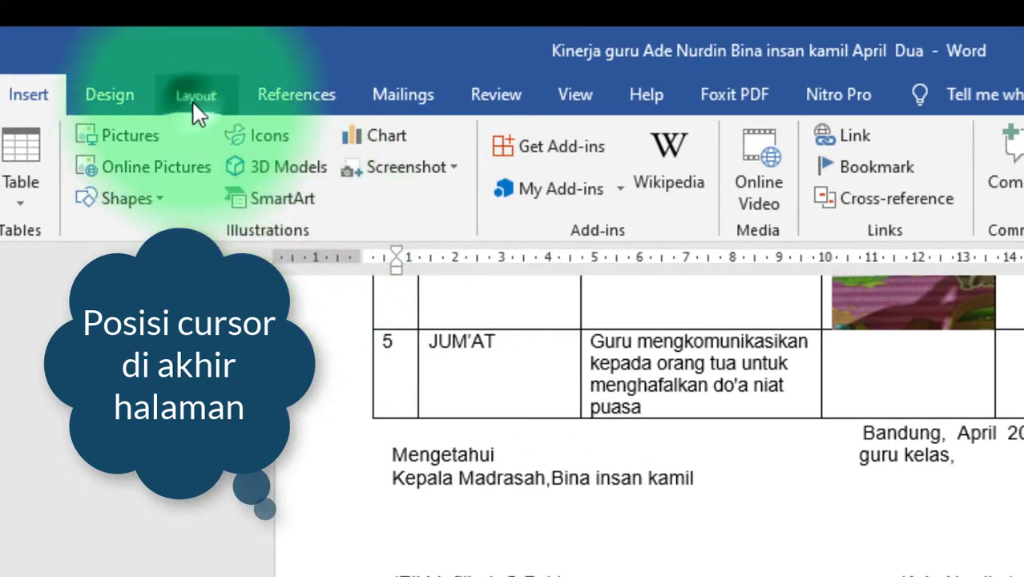
Try and undo a Next Page section break, then add a page break below Catatan item 4
left_click(194, 102)
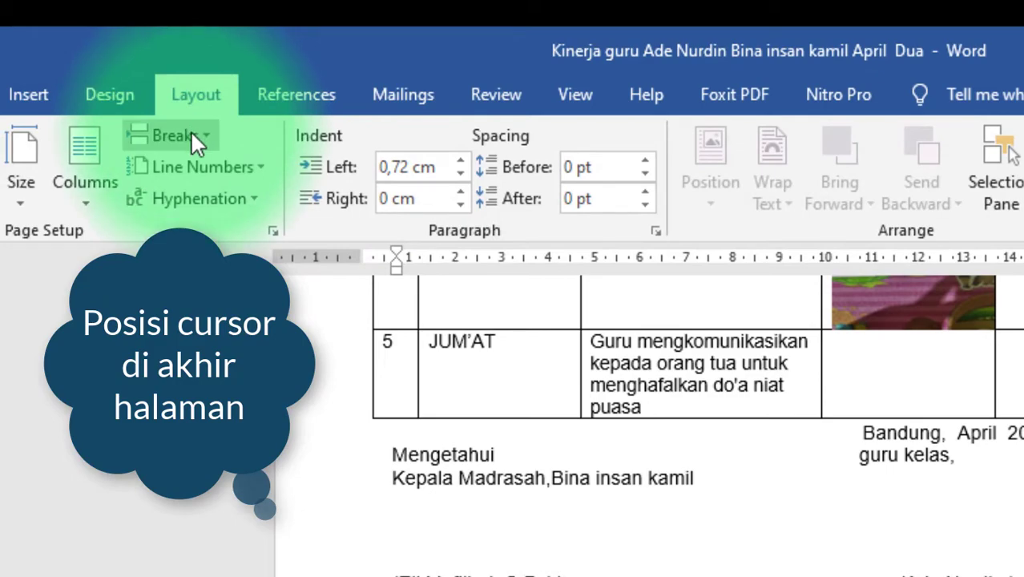
left_click(191, 131)
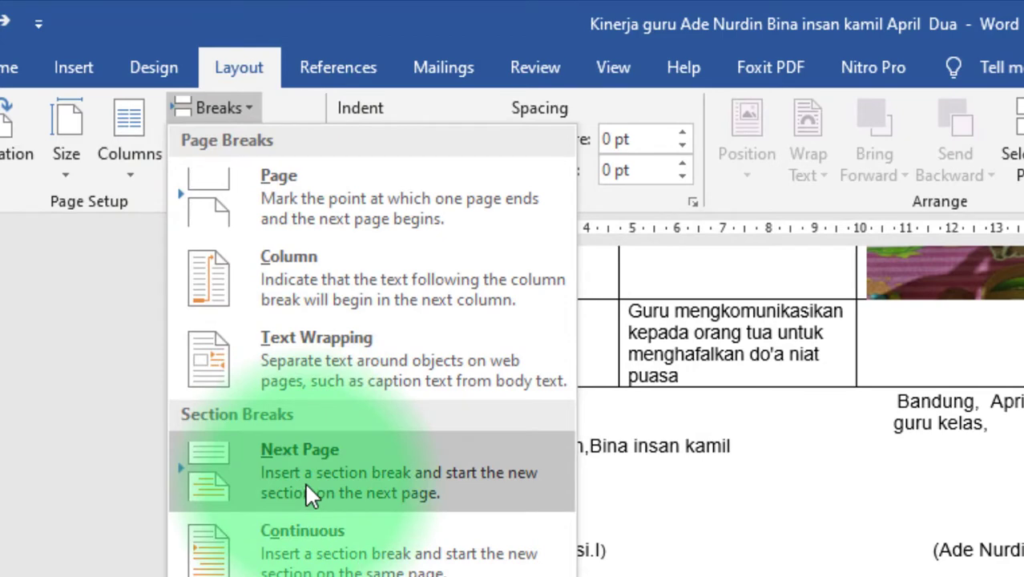
left_click(306, 484)
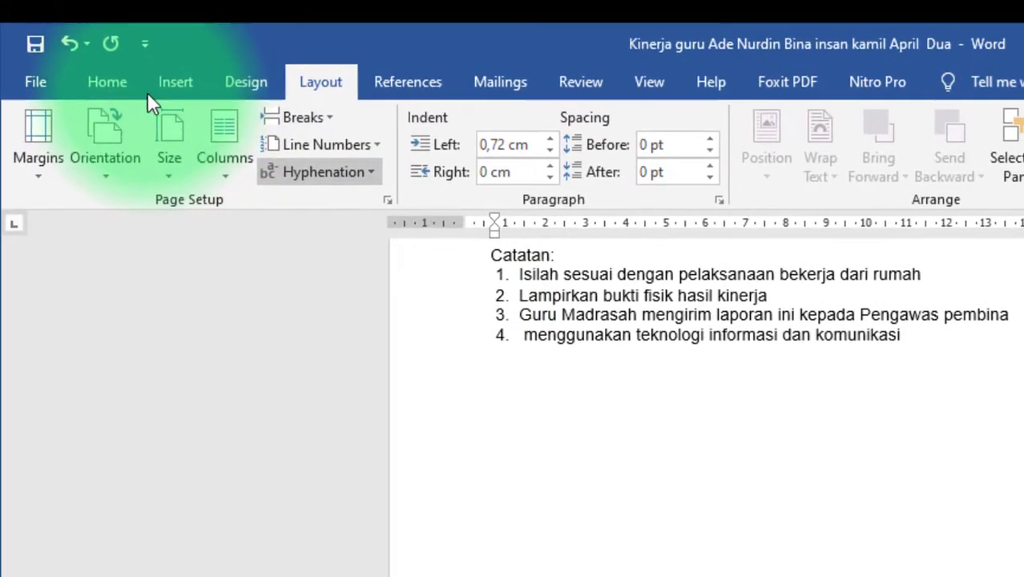
left_click(70, 40)
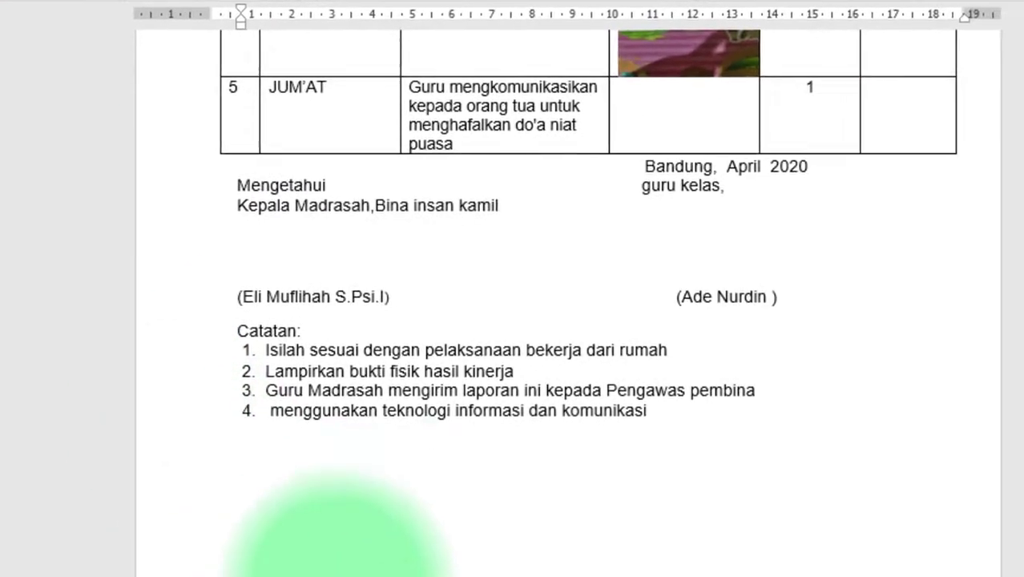
left_click(343, 493)
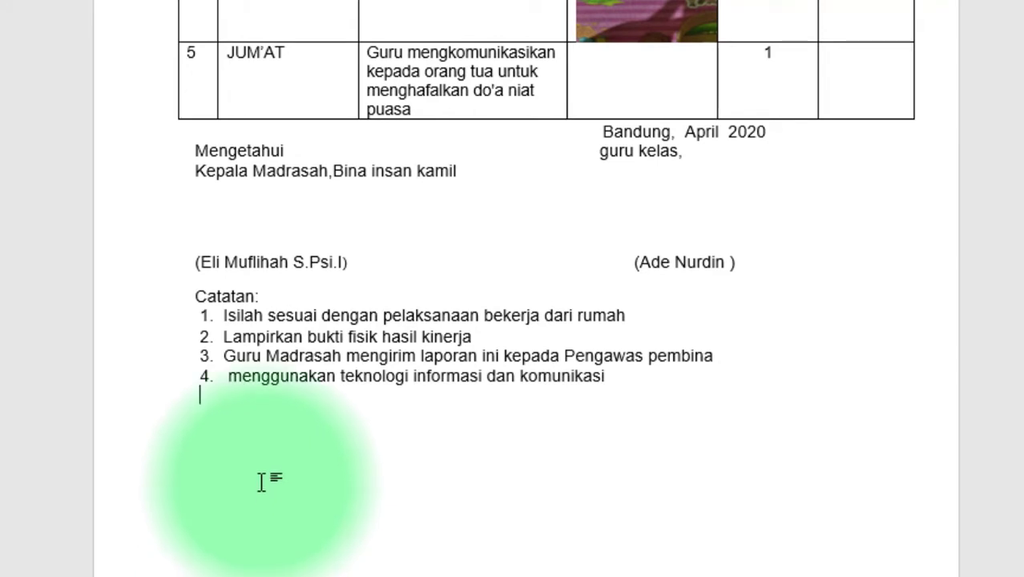
key("ctrl+Return")
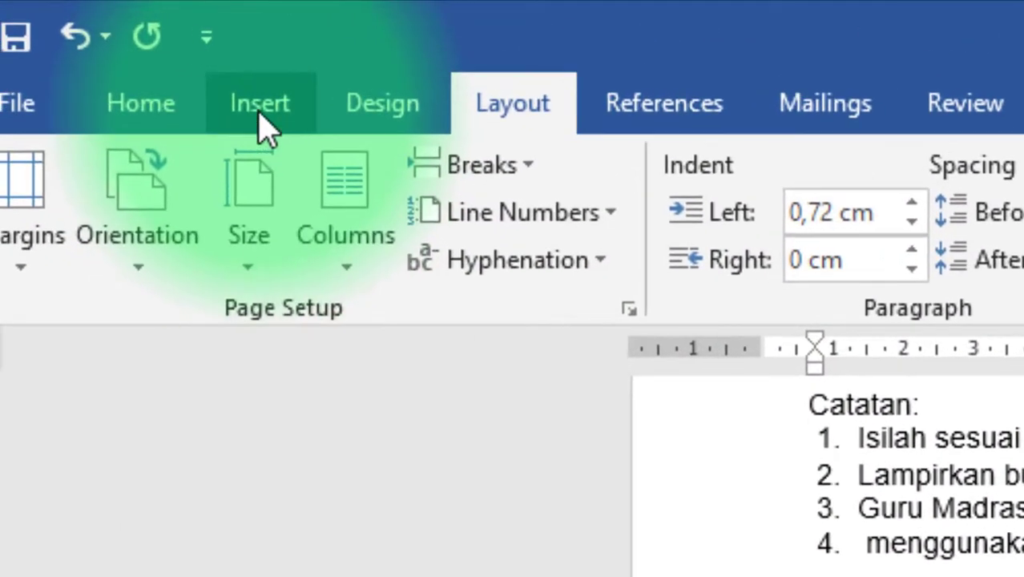
Insert the April Empat report from konerja bik using Insert > Object > Text from File
left_click(259, 113)
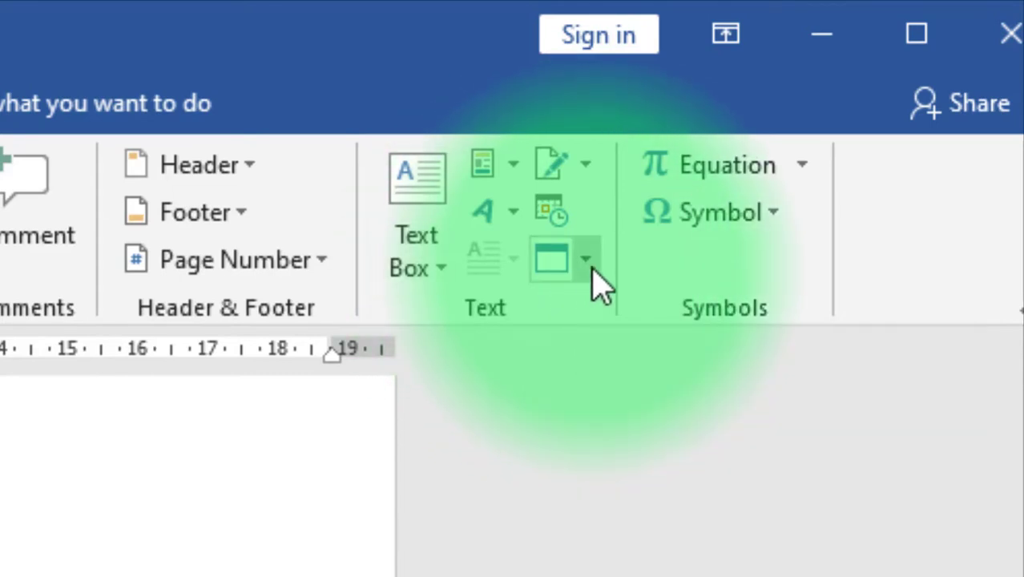
left_click(592, 269)
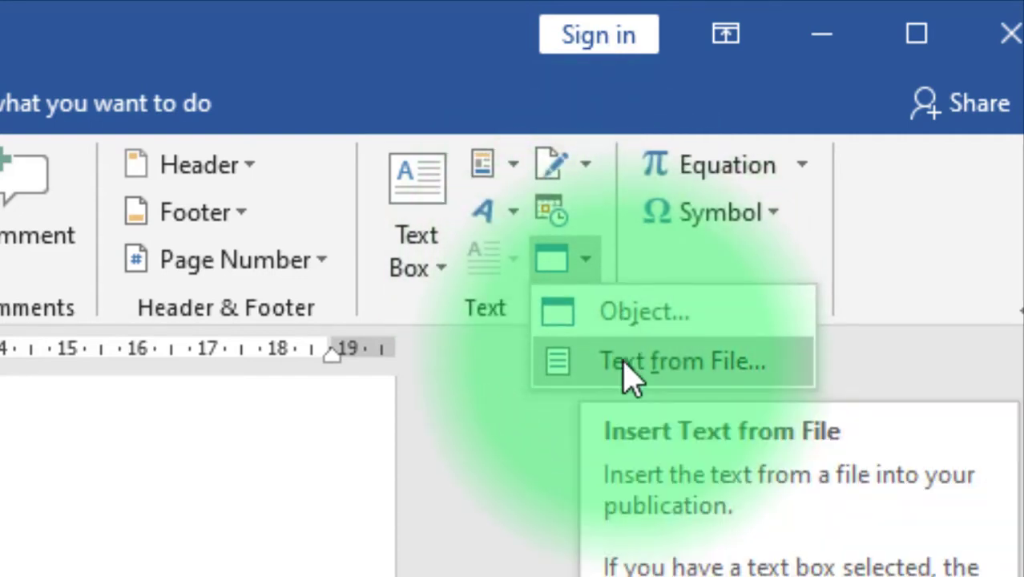
left_click(625, 365)
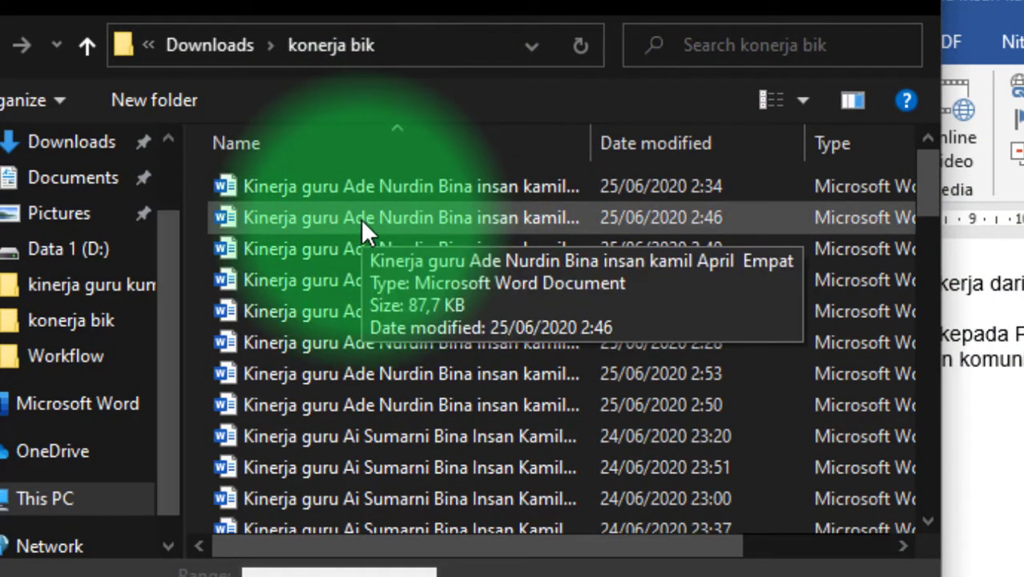
left_click(363, 220)
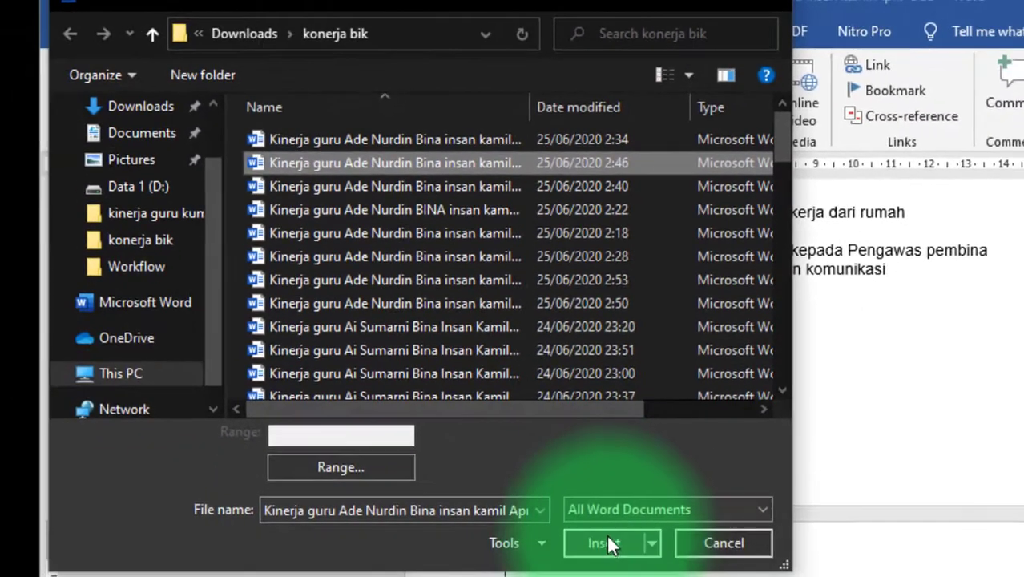
left_click(605, 542)
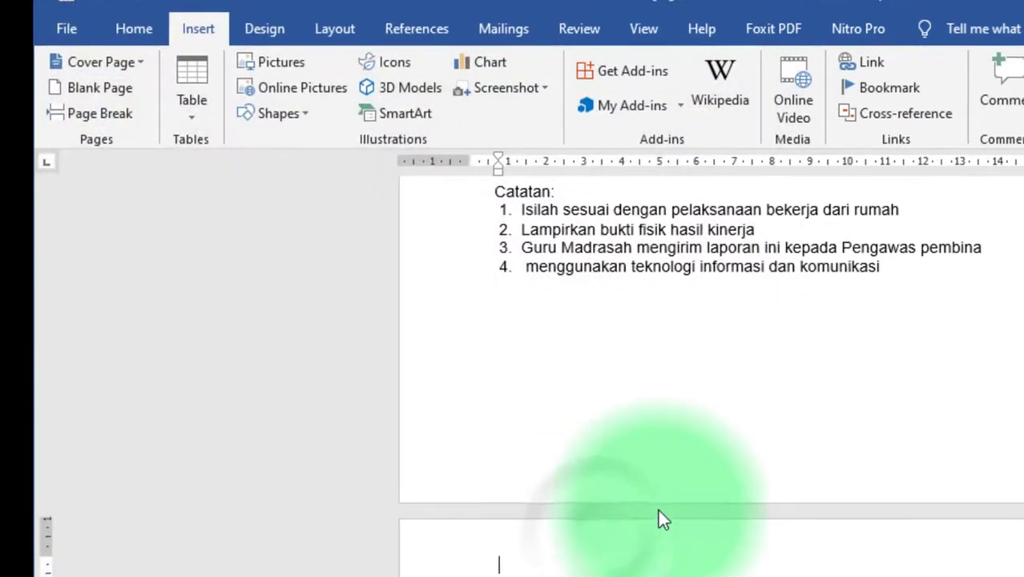
Add a Next Page section break after the April Empat report and place the cursor on page 3
scroll(494, 325, "down", 5)
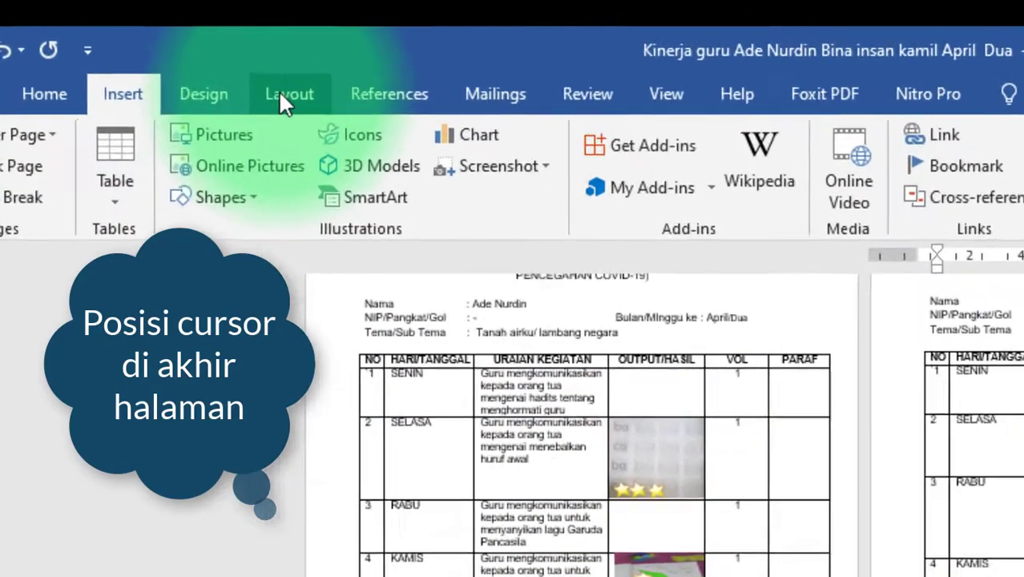
left_click(237, 77)
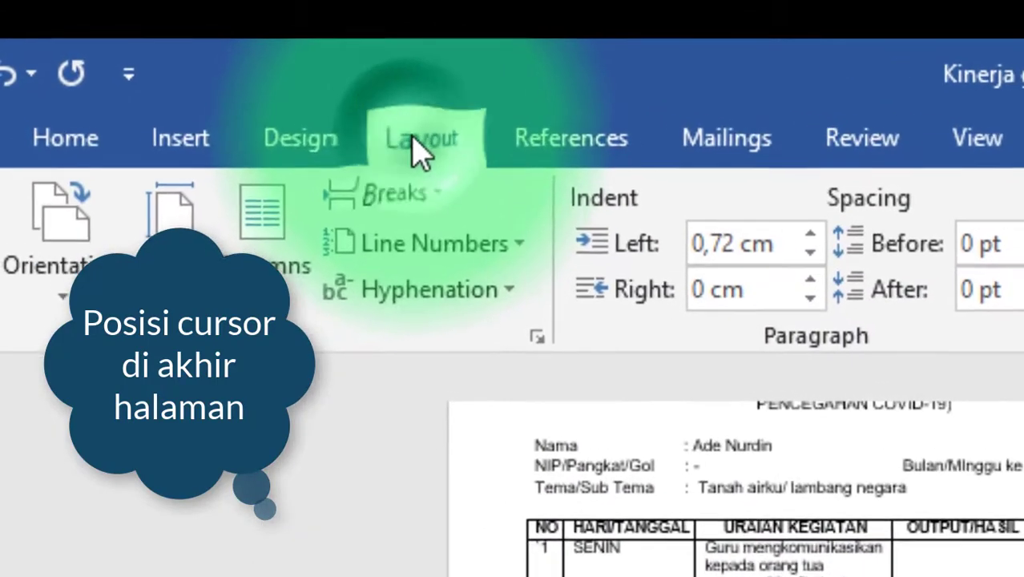
left_click(378, 206)
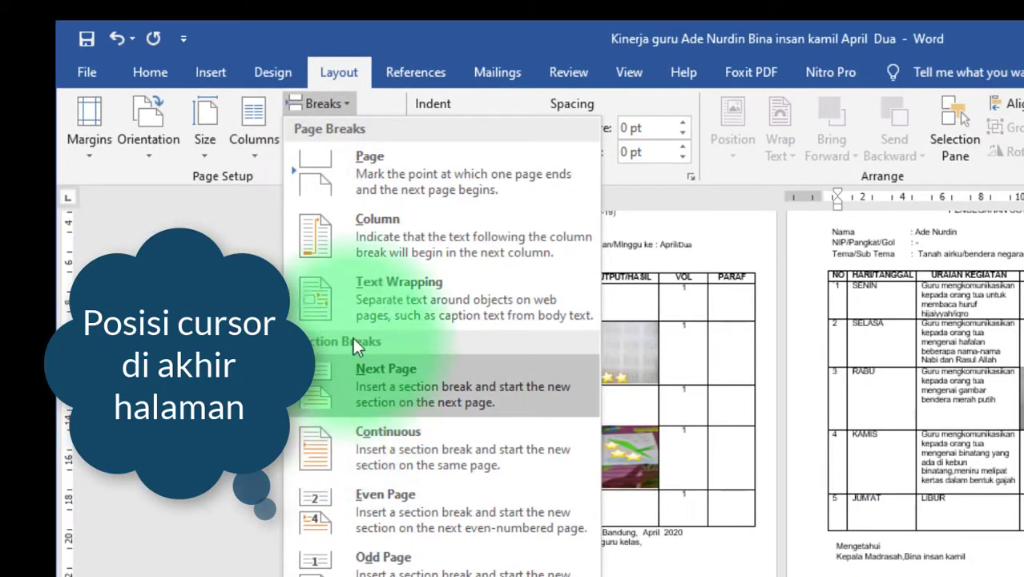
left_click(336, 70)
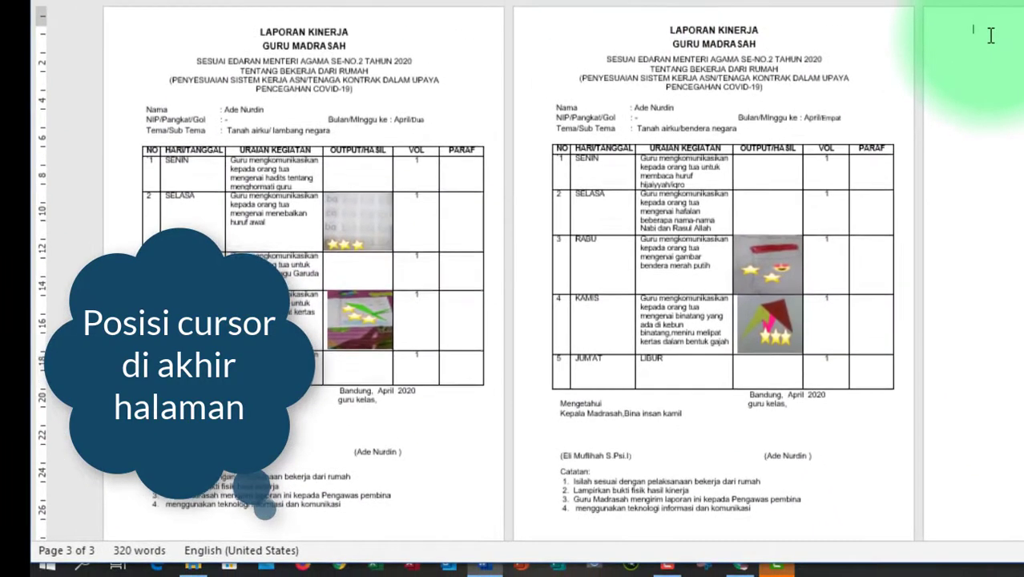
left_click(1001, 16)
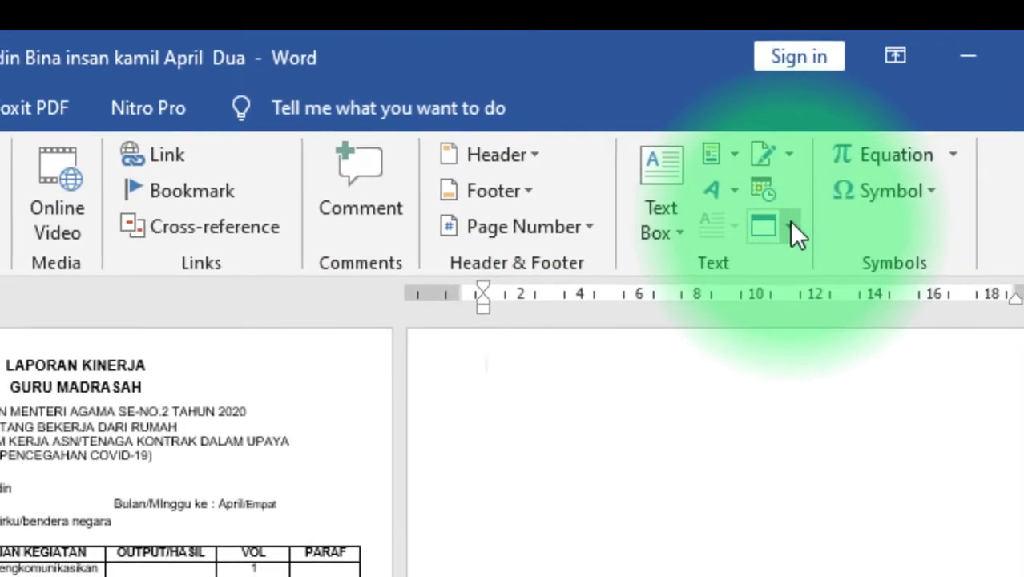
Open the Object dropdown in the Insert tab's Text group
left_click(914, 142)
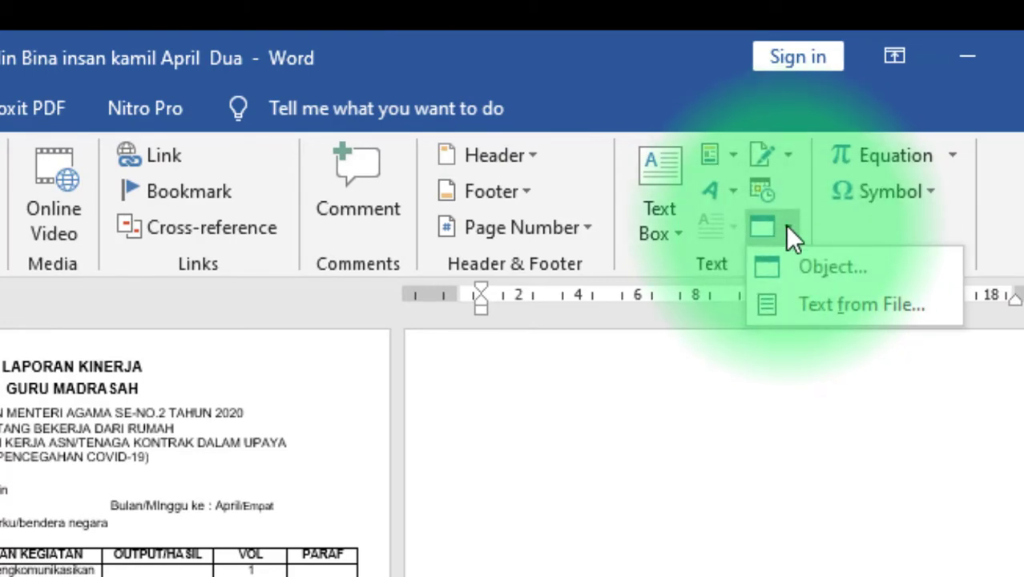
Insert every report from konerja bik at once, first through last file, growing the document to 32 pages
left_click(834, 309)
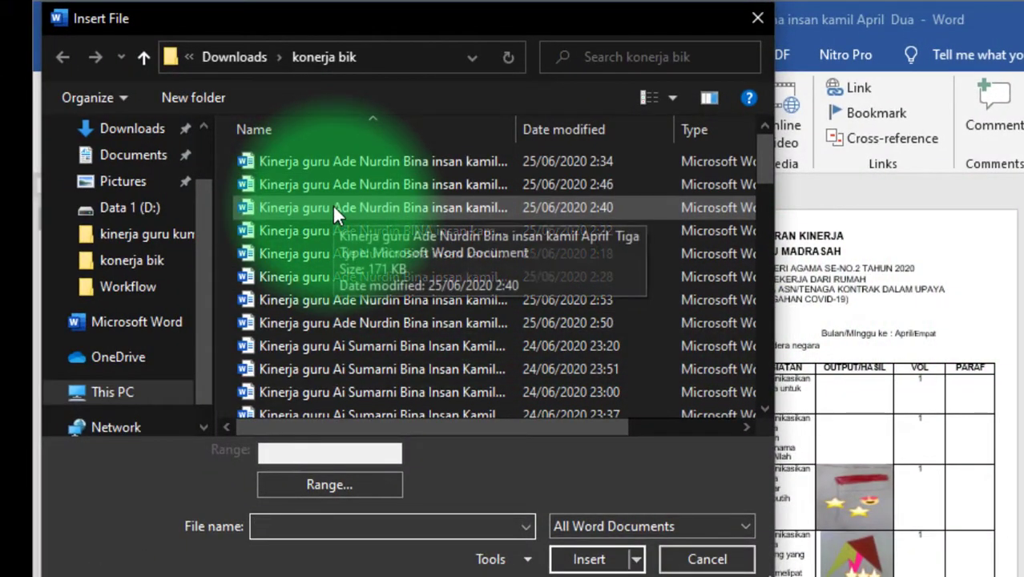
left_click(333, 207)
scroll(400, 266, "down", 5)
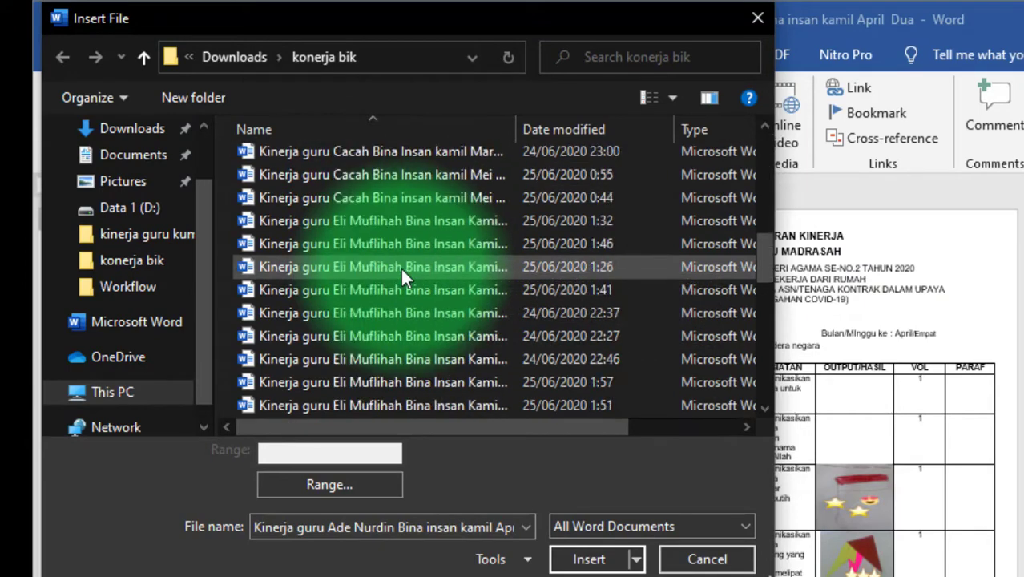
scroll(401, 266, "down", 5)
scroll(405, 273, "down", 5)
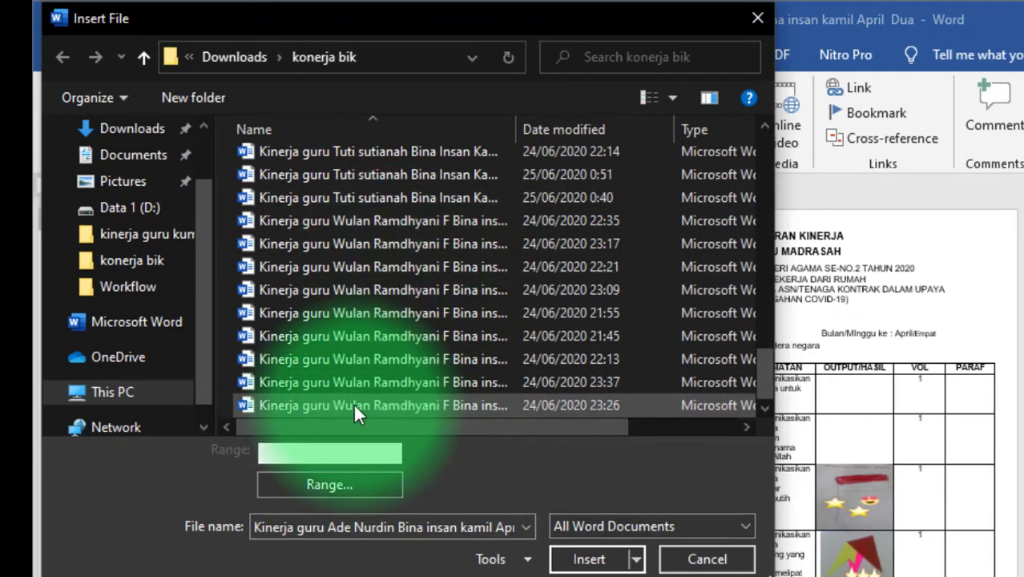
left_click(353, 405, "shift")
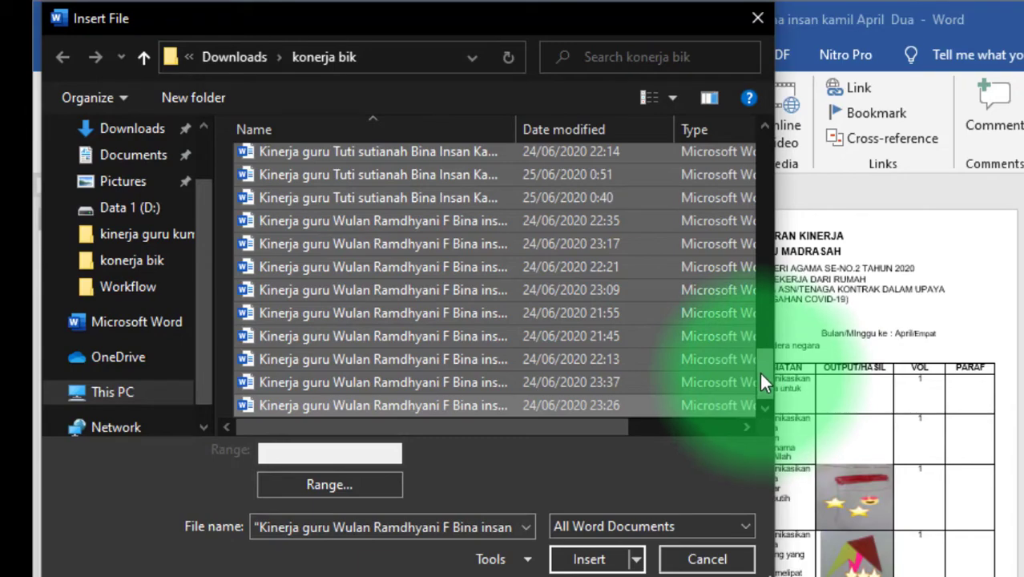
left_click(589, 560)
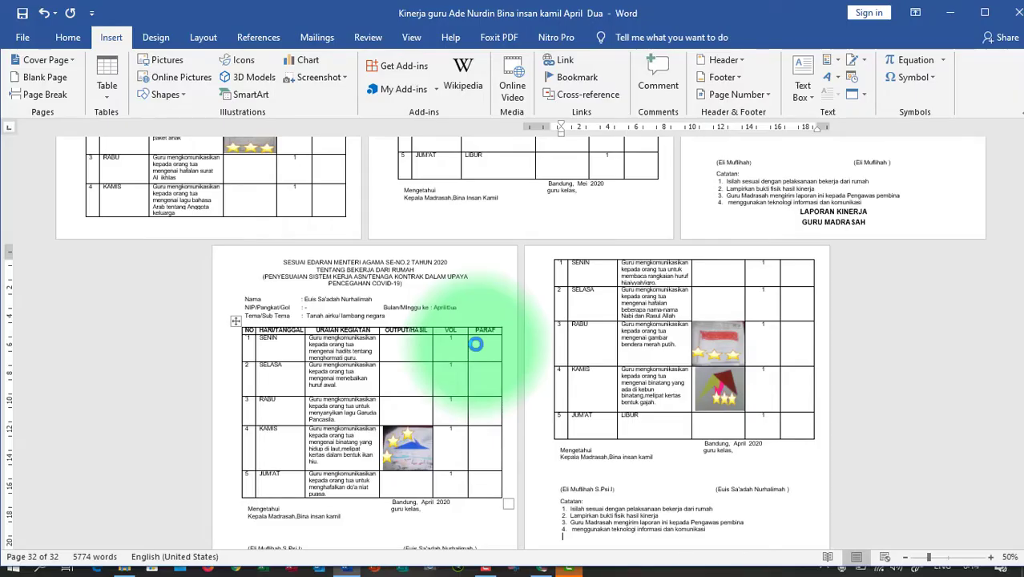
Scroll through the inserted reports and place the cursor before the Maret/Satu report's LAPORAN KINERJA heading
scroll(605, 360, "down", 3)
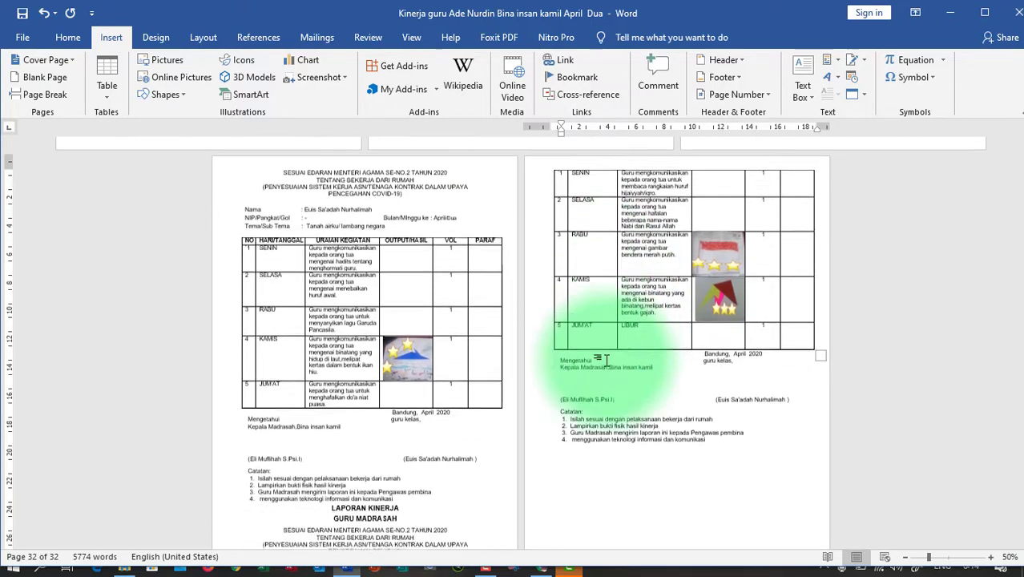
scroll(609, 360, "down", 2)
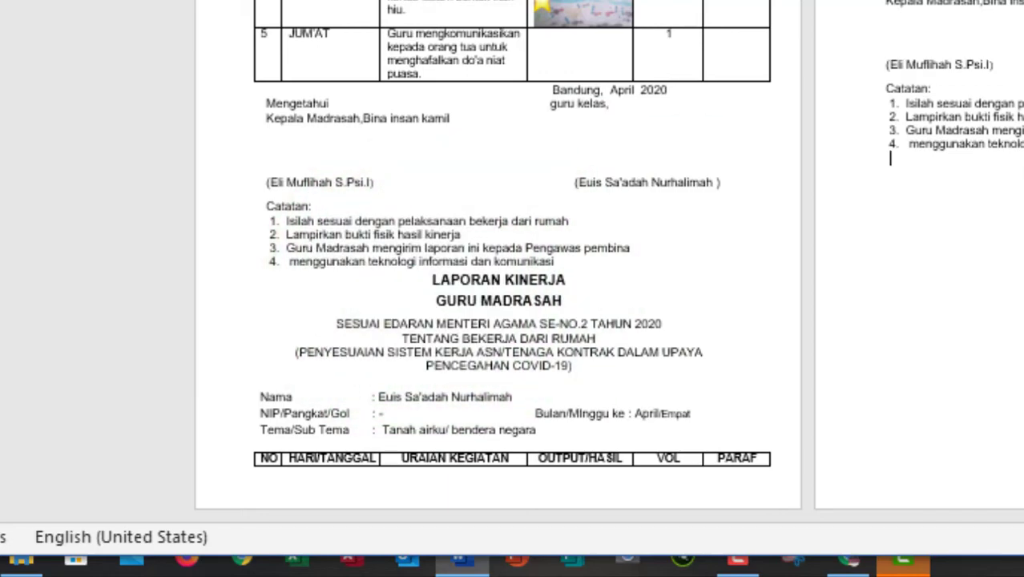
scroll(513, 264, "down", 5)
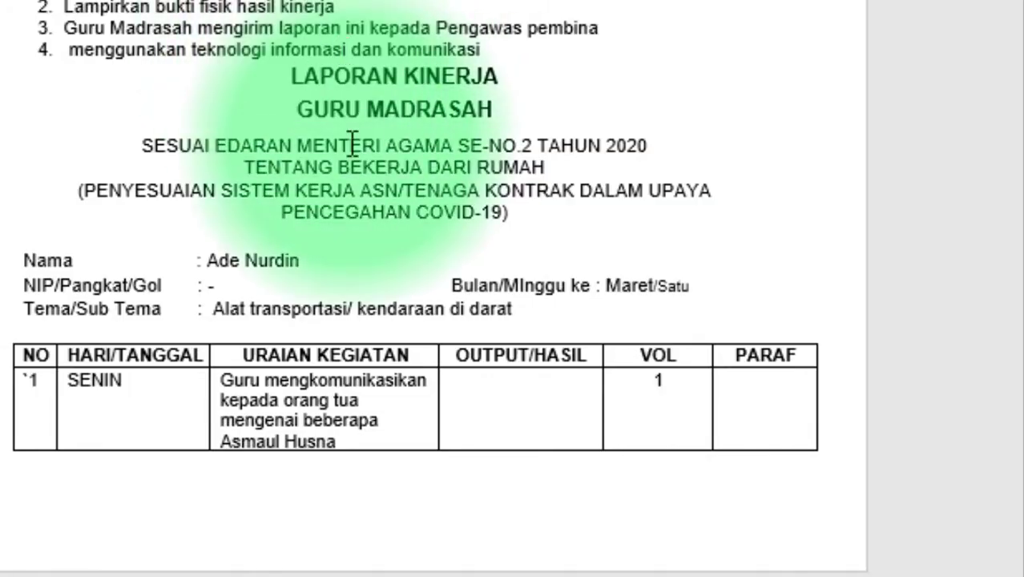
left_click(253, 81)
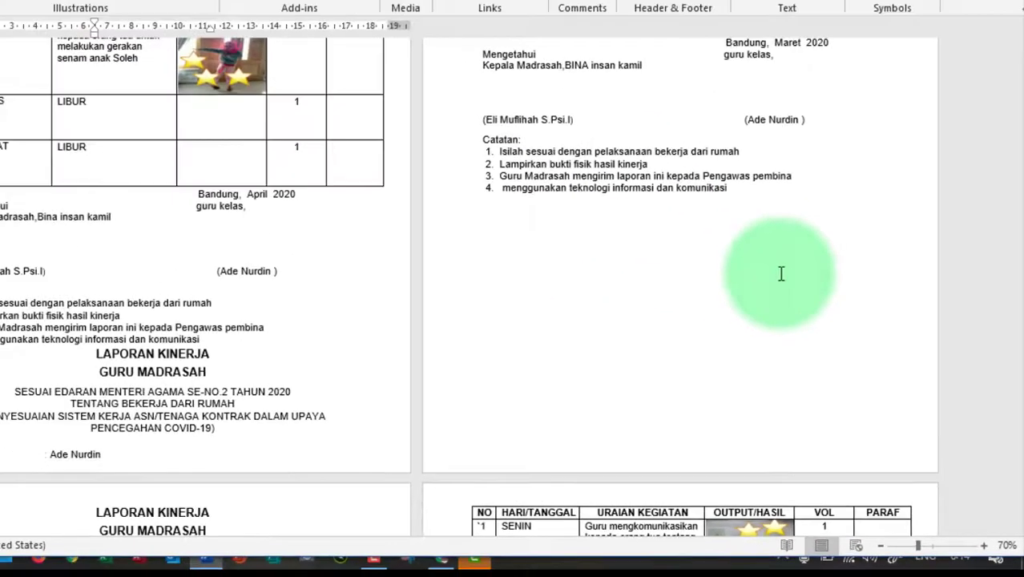
scroll(797, 288, "down", 3)
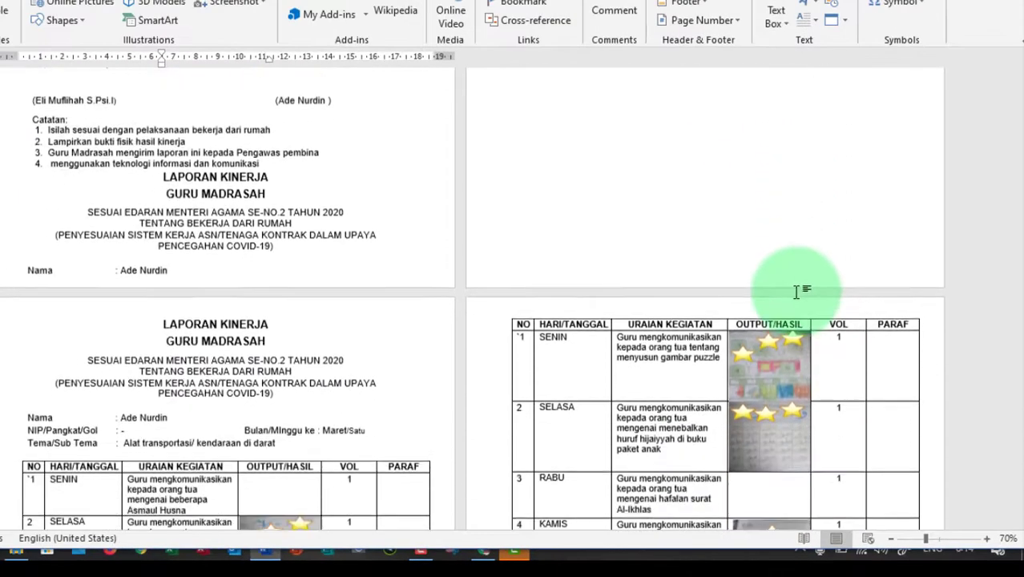
scroll(797, 288, "down", 5)
scroll(561, 309, "down", 5)
scroll(183, 389, "down", 2)
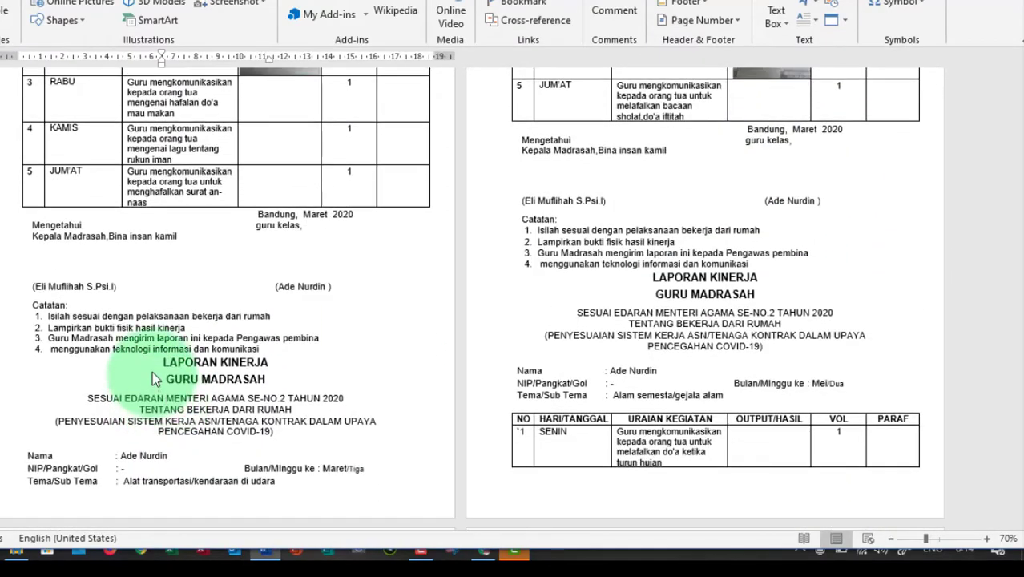
scroll(144, 360, "up", 8)
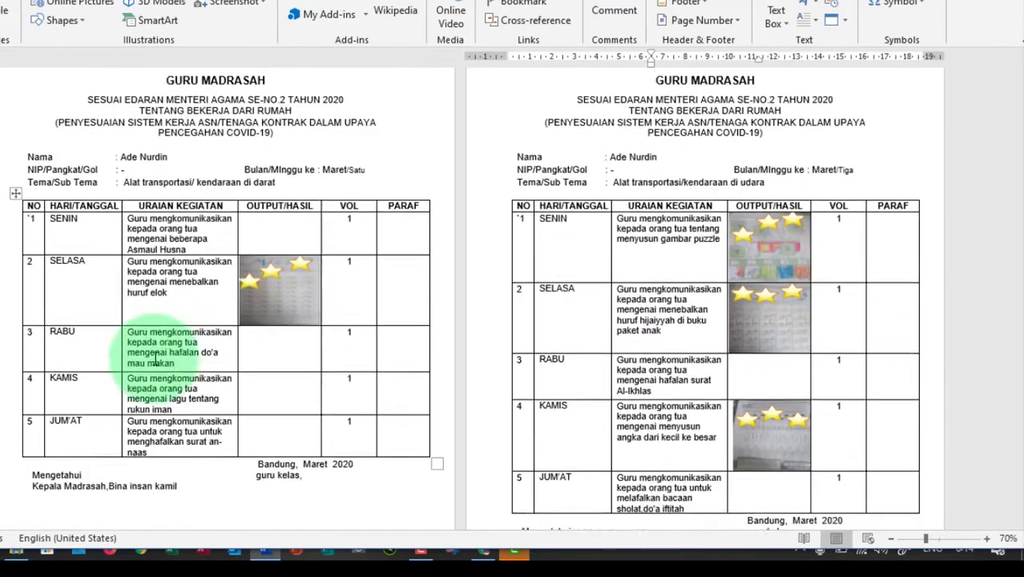
scroll(321, 363, "up", 1)
scroll(545, 321, "down", 4)
scroll(513, 393, "down", 2)
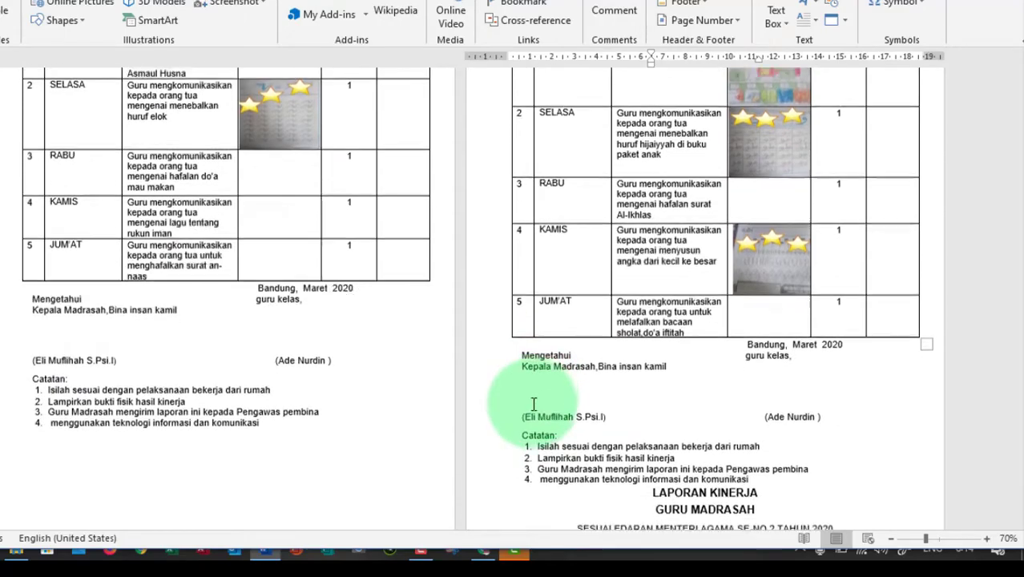
scroll(677, 373, "down", 3)
scroll(677, 377, "down", 5)
scroll(672, 414, "down", 3)
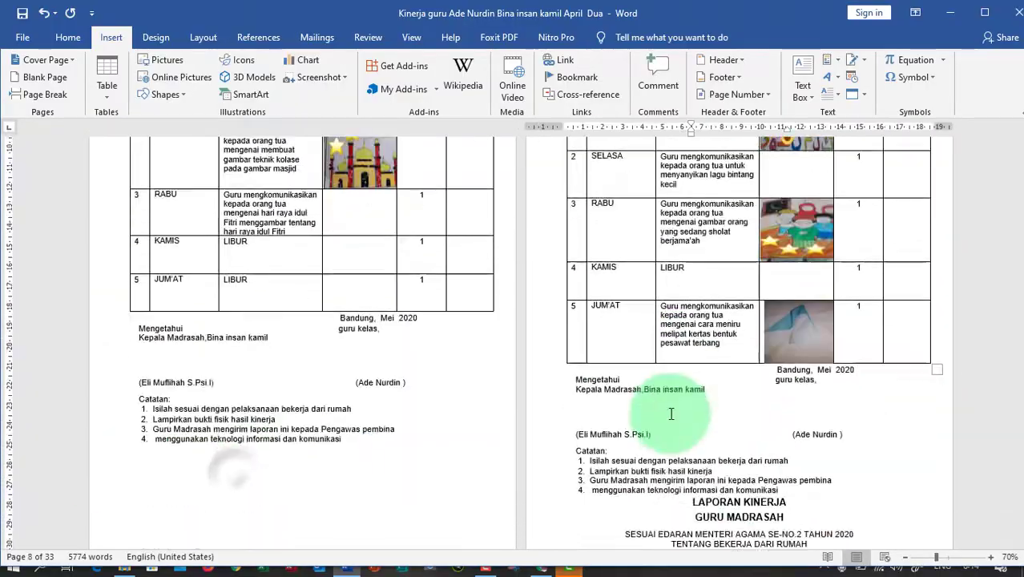
scroll(672, 414, "down", 3)
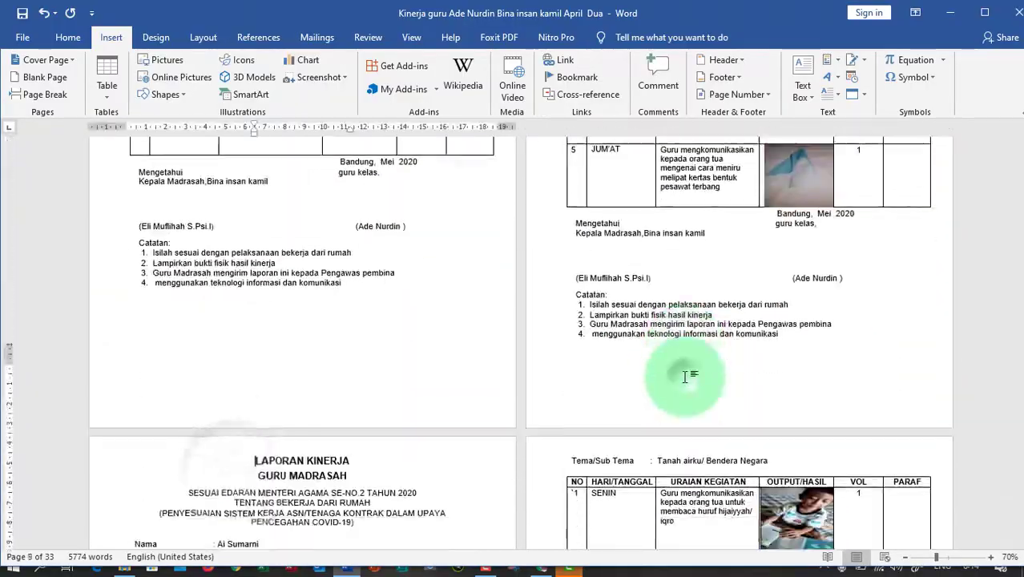
scroll(679, 377, "down", 5)
scroll(642, 337, "down", 3)
scroll(729, 367, "down", 2, "ctrl")
scroll(729, 352, "down", 5)
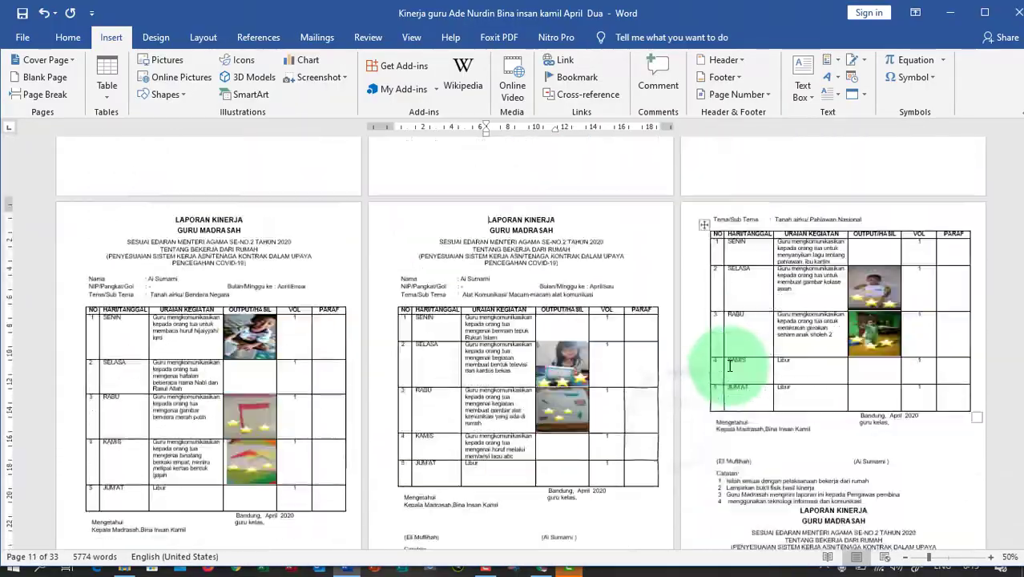
scroll(217, 365, "down", 5)
scroll(799, 514, "down", 5)
scroll(159, 423, "down", 5)
scroll(148, 487, "down", 5)
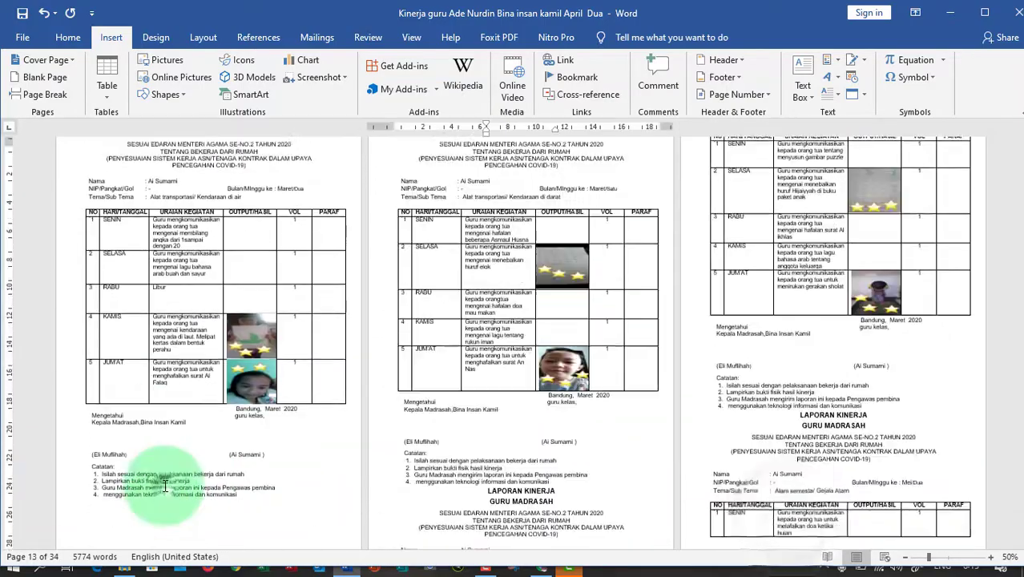
scroll(515, 492, "down", 5)
scroll(457, 343, "down", 5)
scroll(171, 422, "down", 5)
scroll(485, 555, "down", 5)
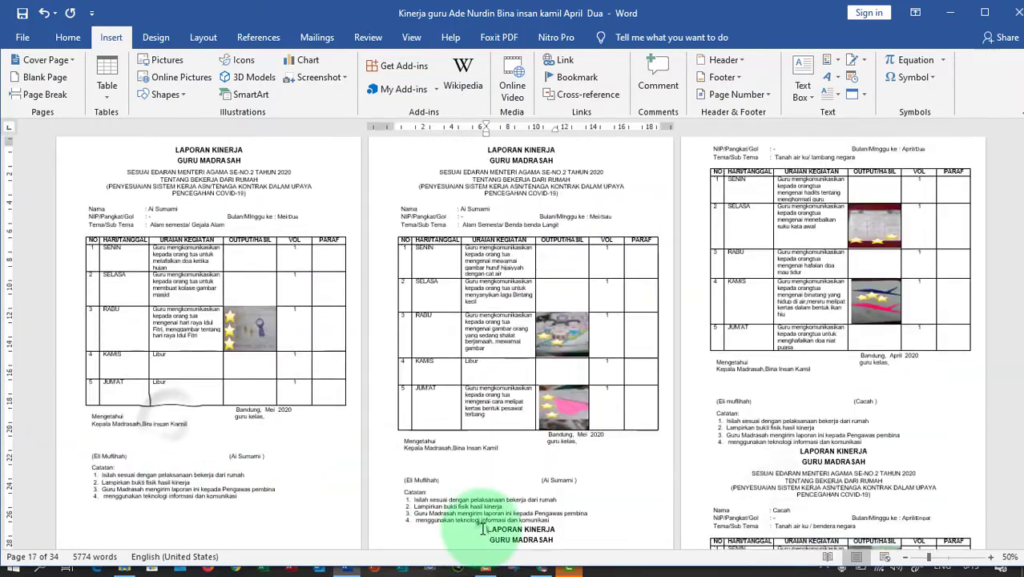
scroll(800, 525, "down", 5)
scroll(274, 366, "down", 5)
scroll(491, 510, "down", 5)
scroll(818, 521, "down", 5)
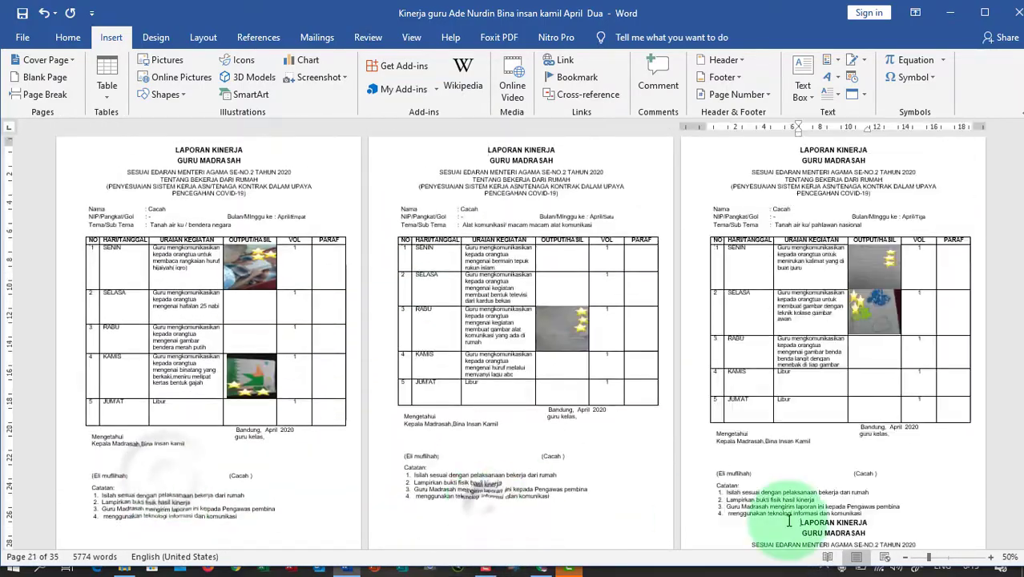
scroll(172, 377, "down", 5)
scroll(503, 537, "down", 5)
scroll(790, 501, "down", 1, "ctrl")
scroll(110, 338, "down", 5)
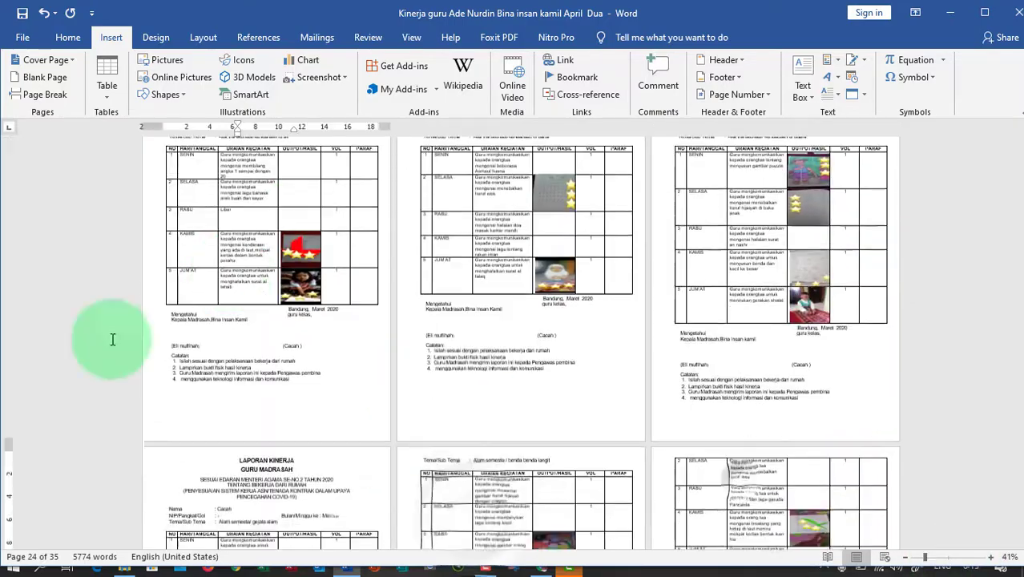
scroll(229, 481, "down", 5)
scroll(482, 506, "down", 5)
scroll(750, 485, "down", 5)
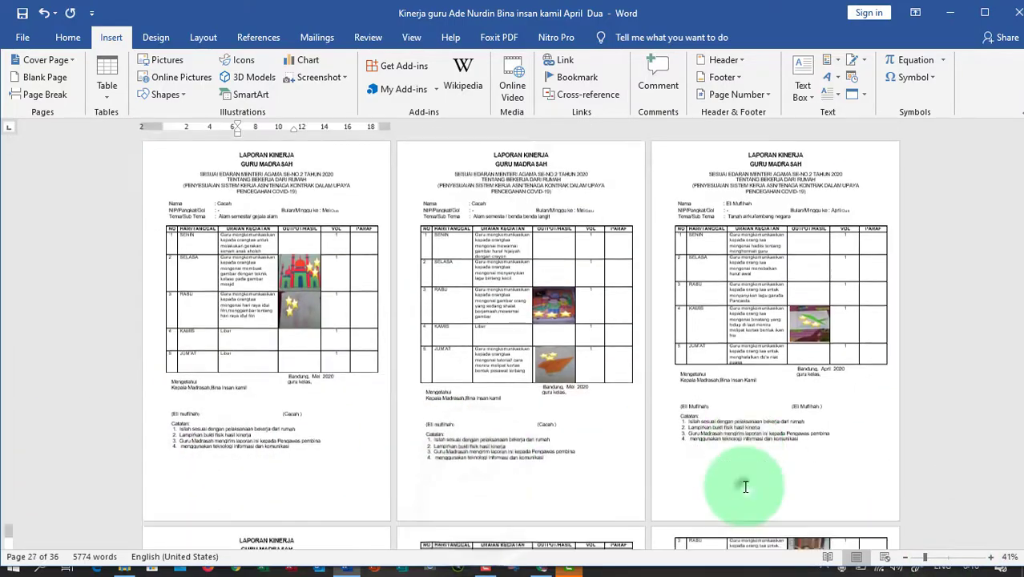
scroll(195, 355, "down", 5)
scroll(480, 367, "down", 5)
scroll(743, 433, "down", 5)
scroll(606, 446, "down", 5)
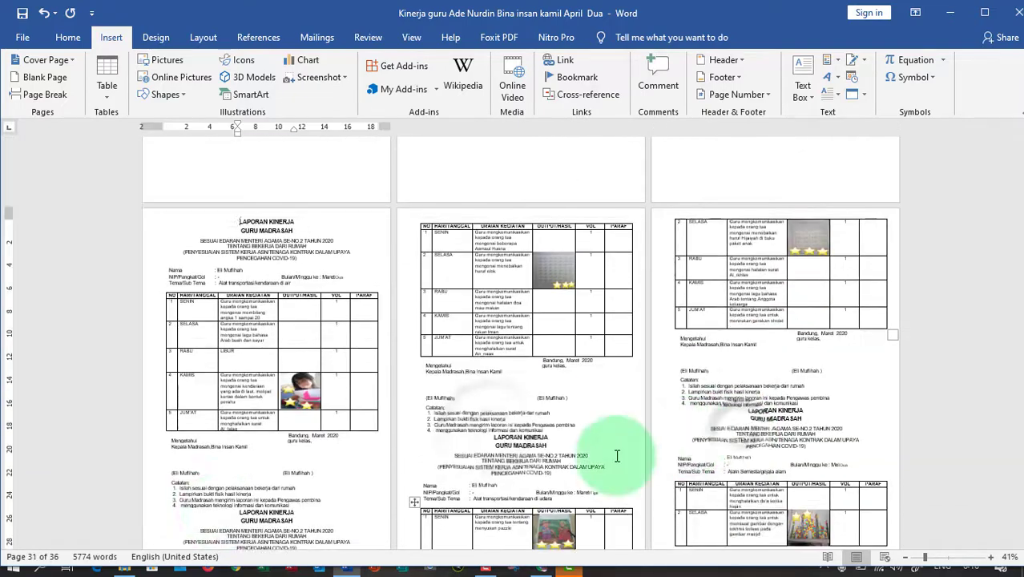
scroll(206, 377, "down", 5)
scroll(469, 366, "down", 5)
scroll(503, 428, "down", 2)
scroll(228, 521, "down", 5)
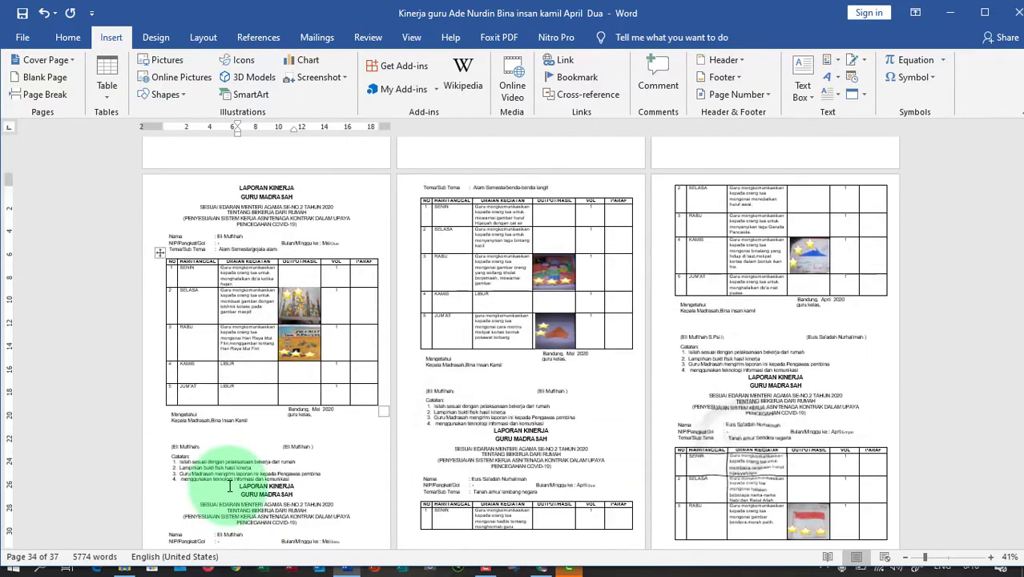
scroll(491, 533, "down", 5)
scroll(754, 366, "down", 5)
scroll(485, 453, "down", 5)
scroll(485, 452, "down", 3)
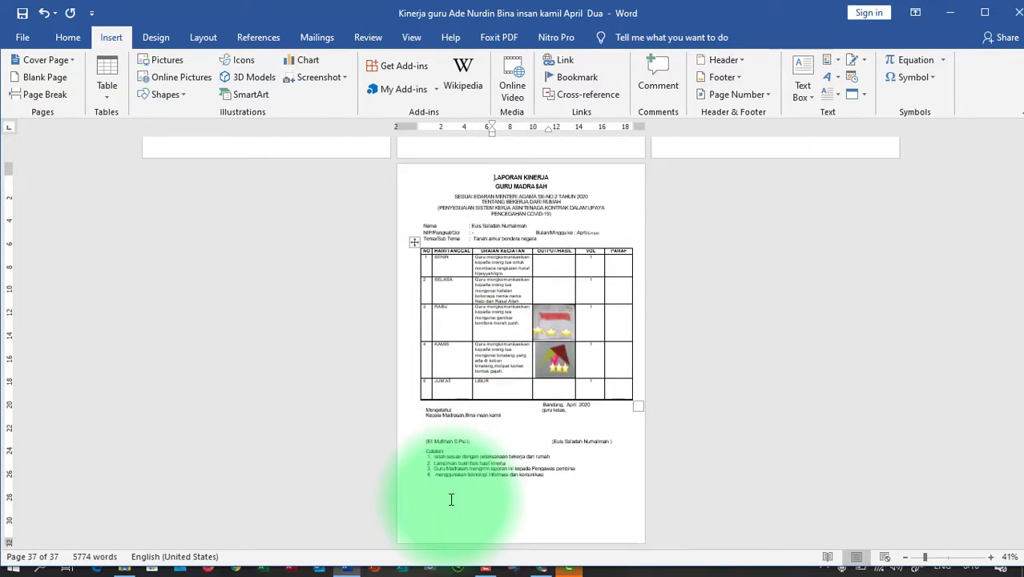
Review the Page and Next Page options in the Layout Breaks list, closing it without changes
scroll(585, 425, "up", 1)
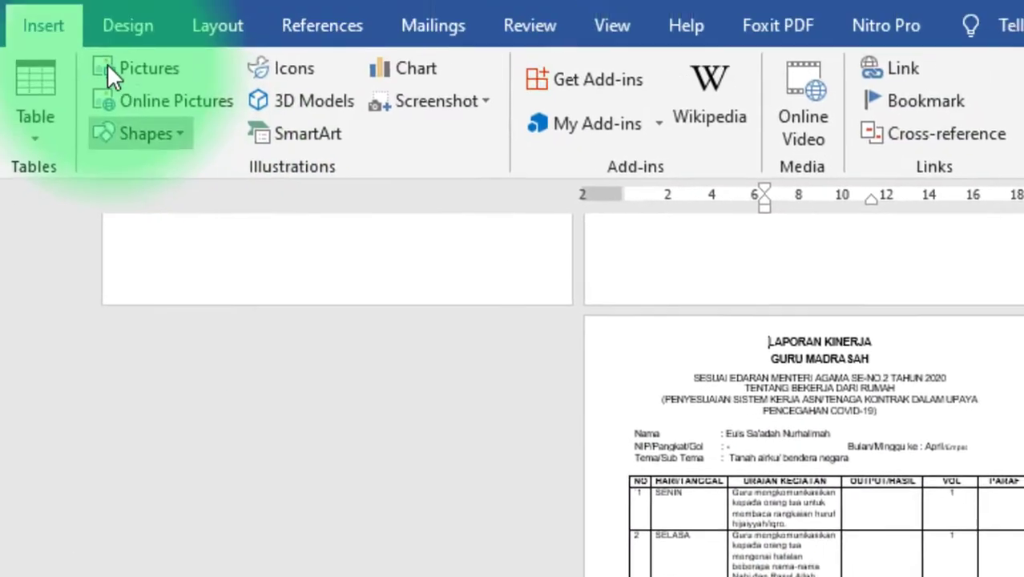
left_click(287, 100)
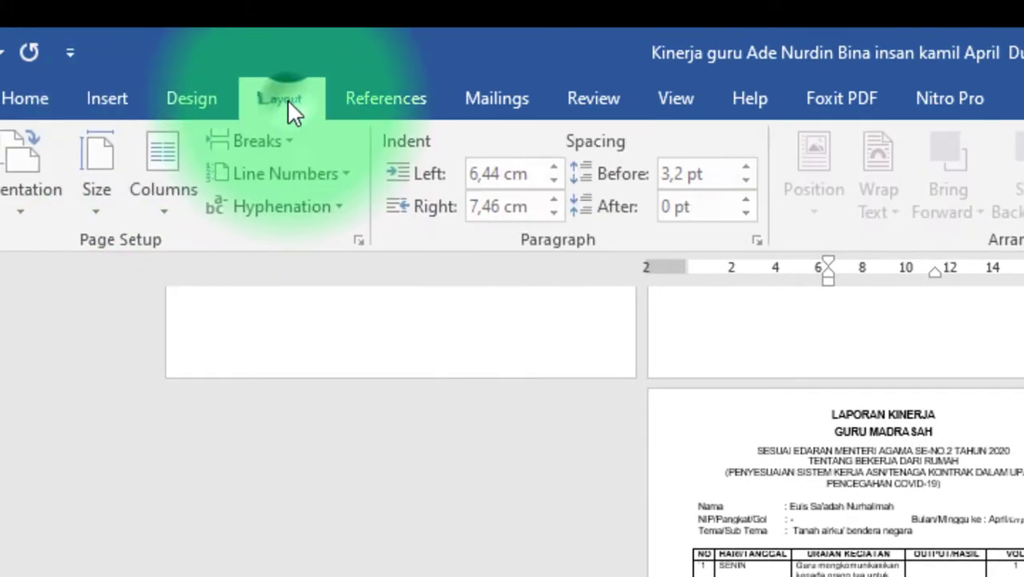
left_click(275, 140)
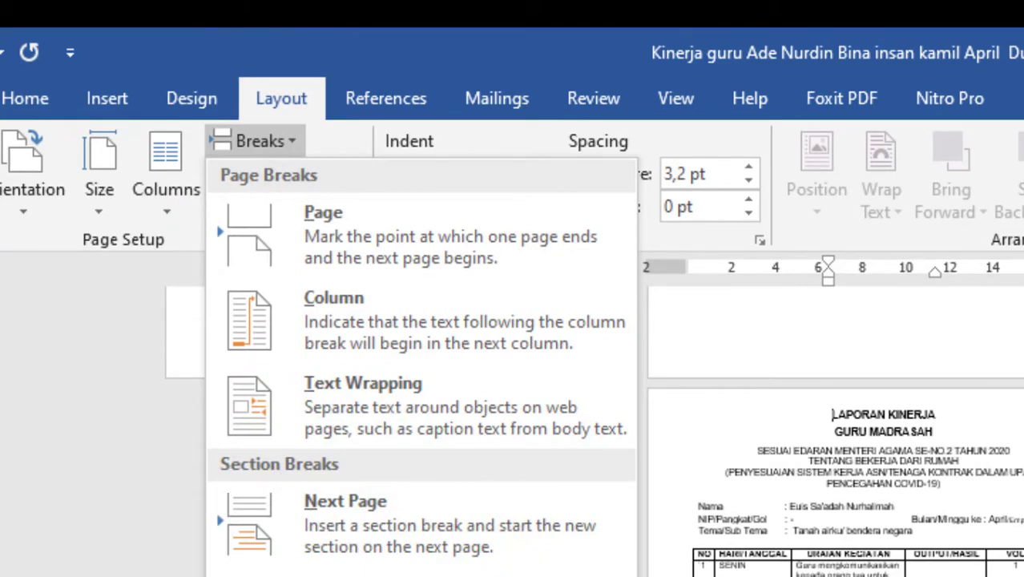
key("Escape")
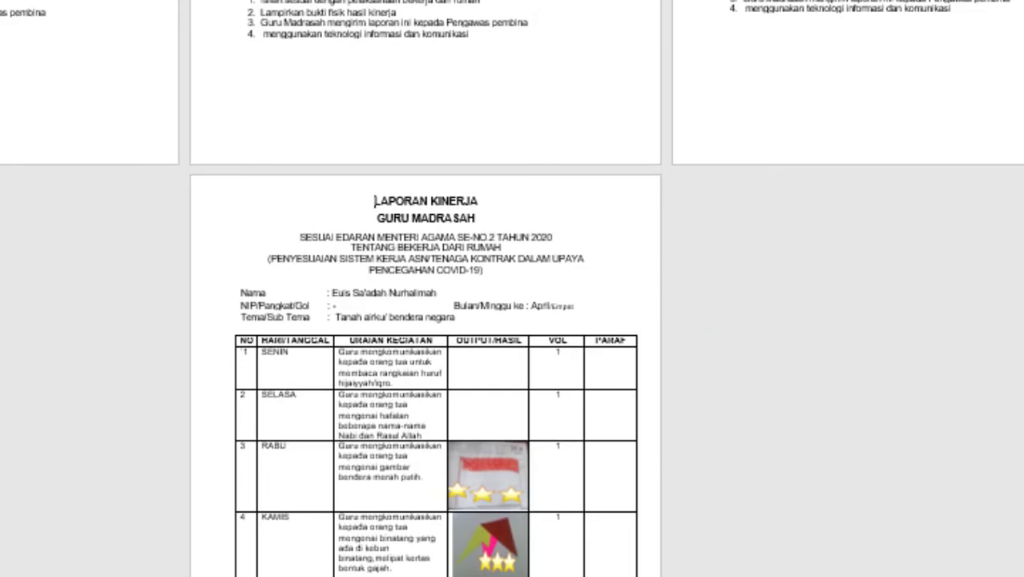
scroll(908, 377, "up", 5)
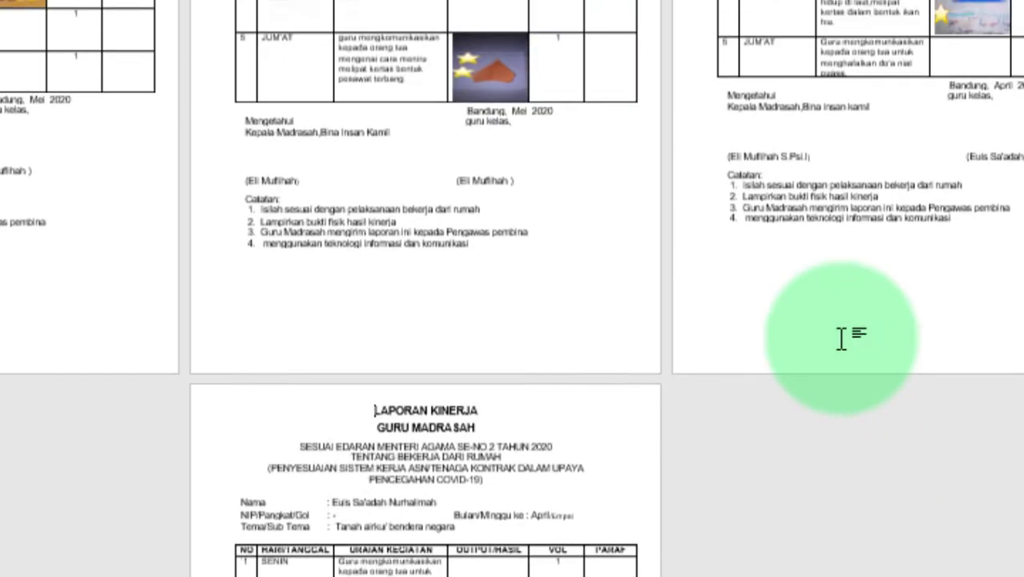